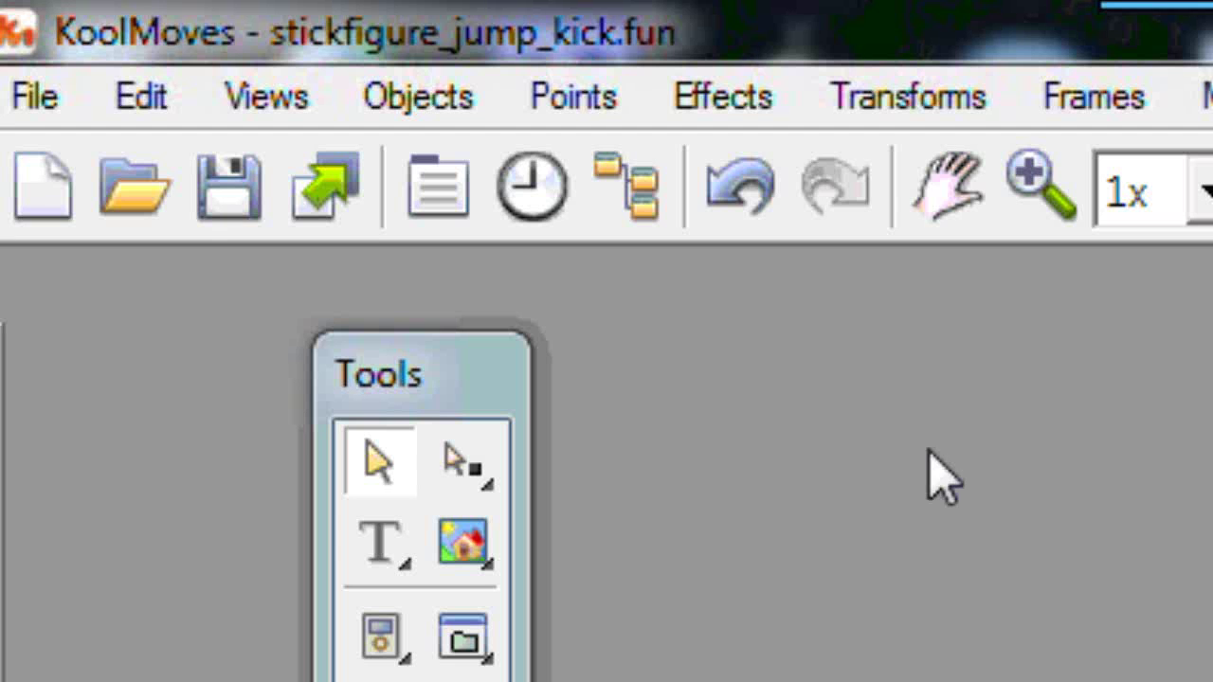
Enter the theChar movie clip for frame editing and pan the stage so the figure sits lower
left_click(454, 212)
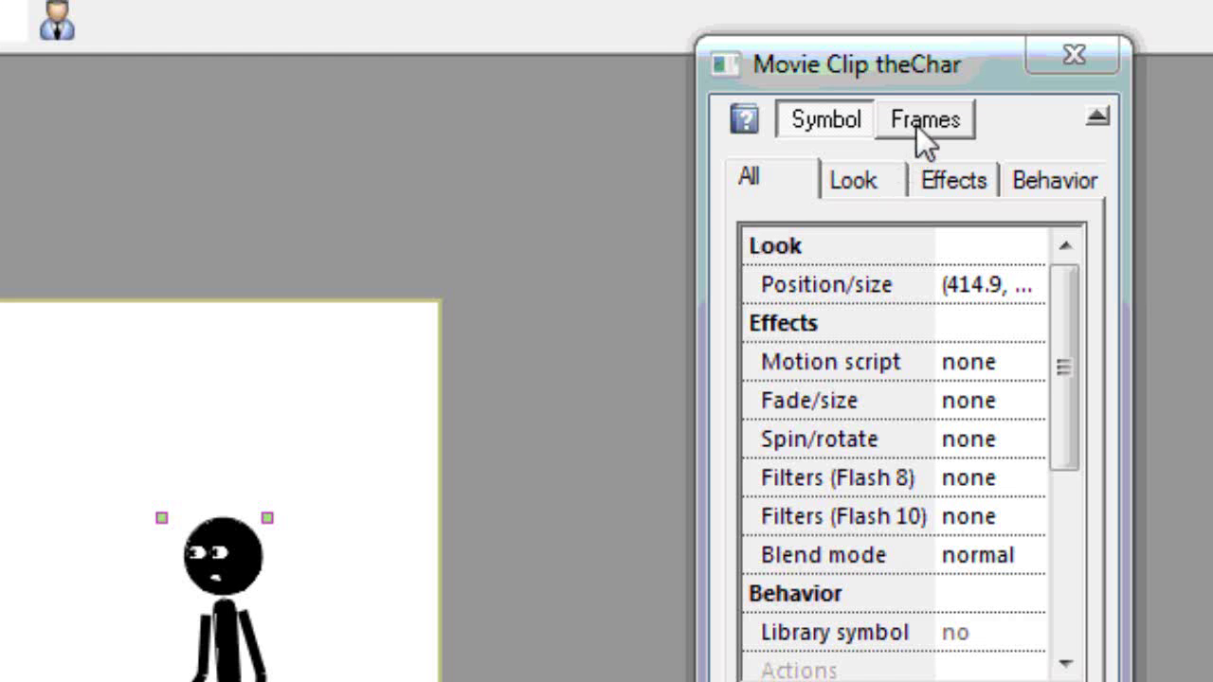
left_click(916, 125)
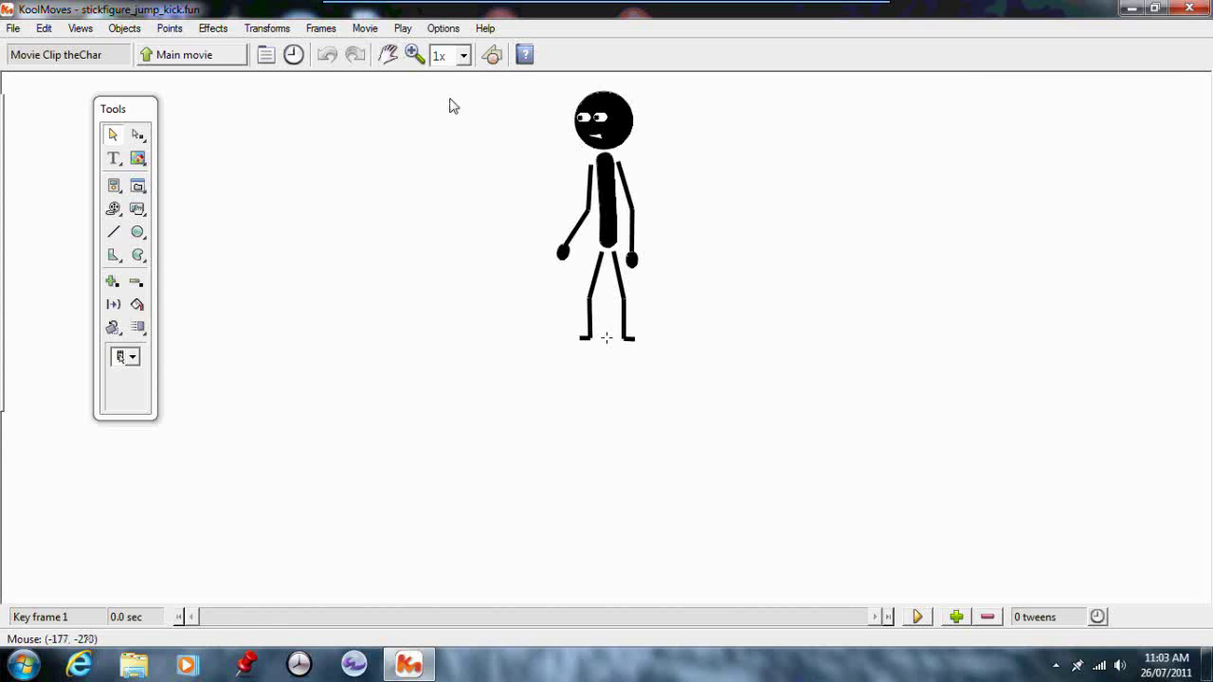
left_click(390, 54)
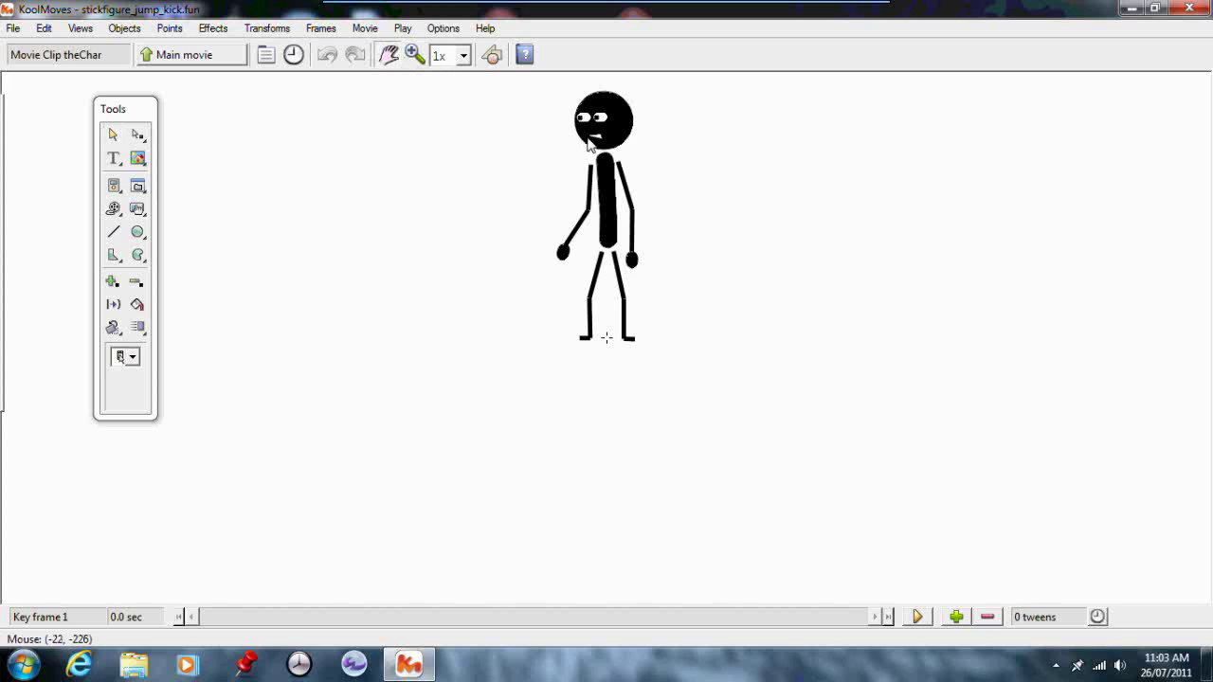
left_click_drag(588, 155, 575, 259)
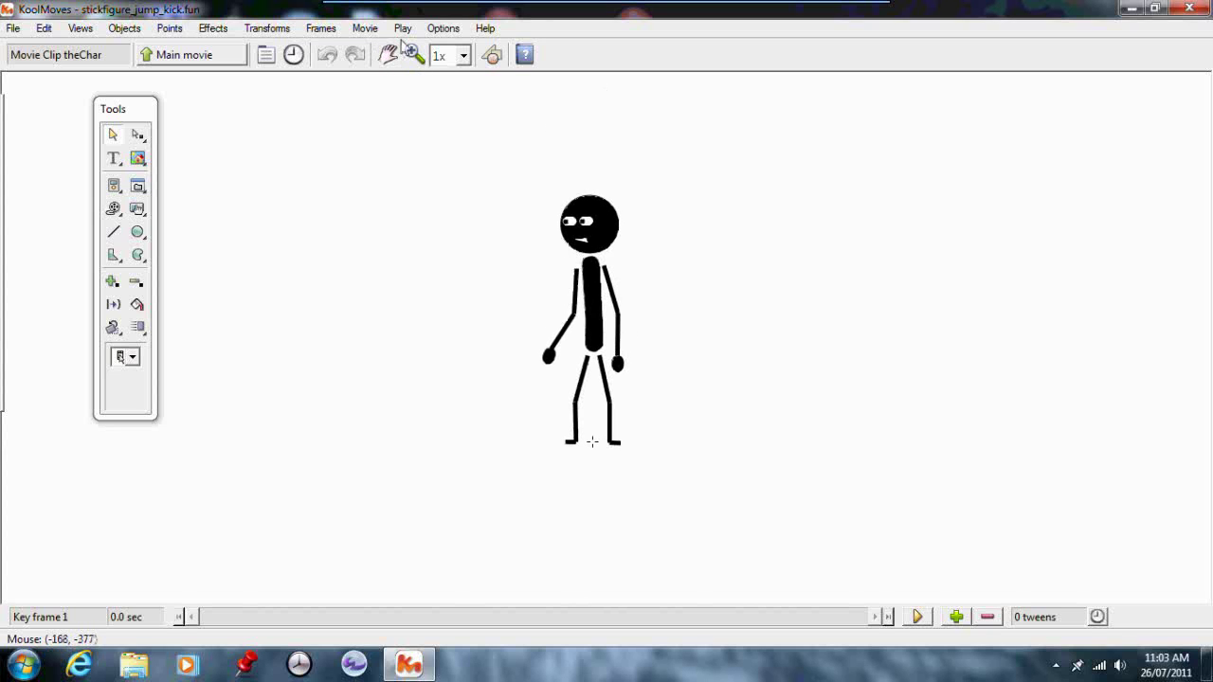
Zoom the stage in to 2x around the stick figure
left_click(411, 53)
left_click(377, 98)
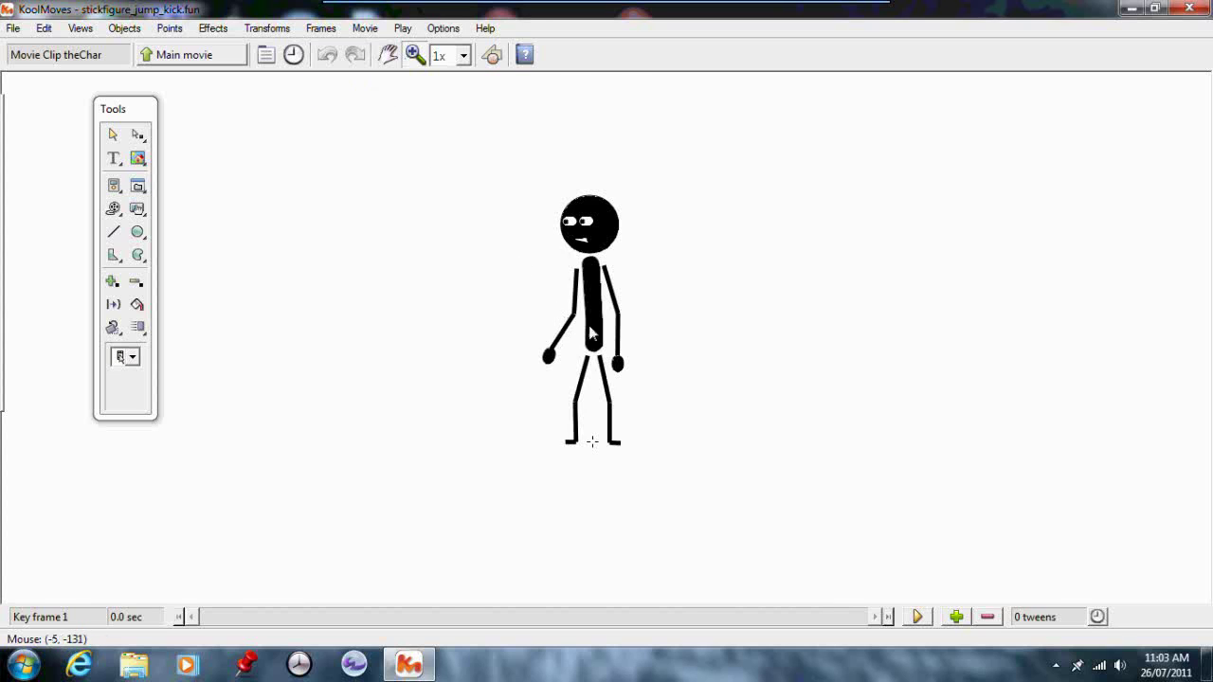
left_click(590, 327)
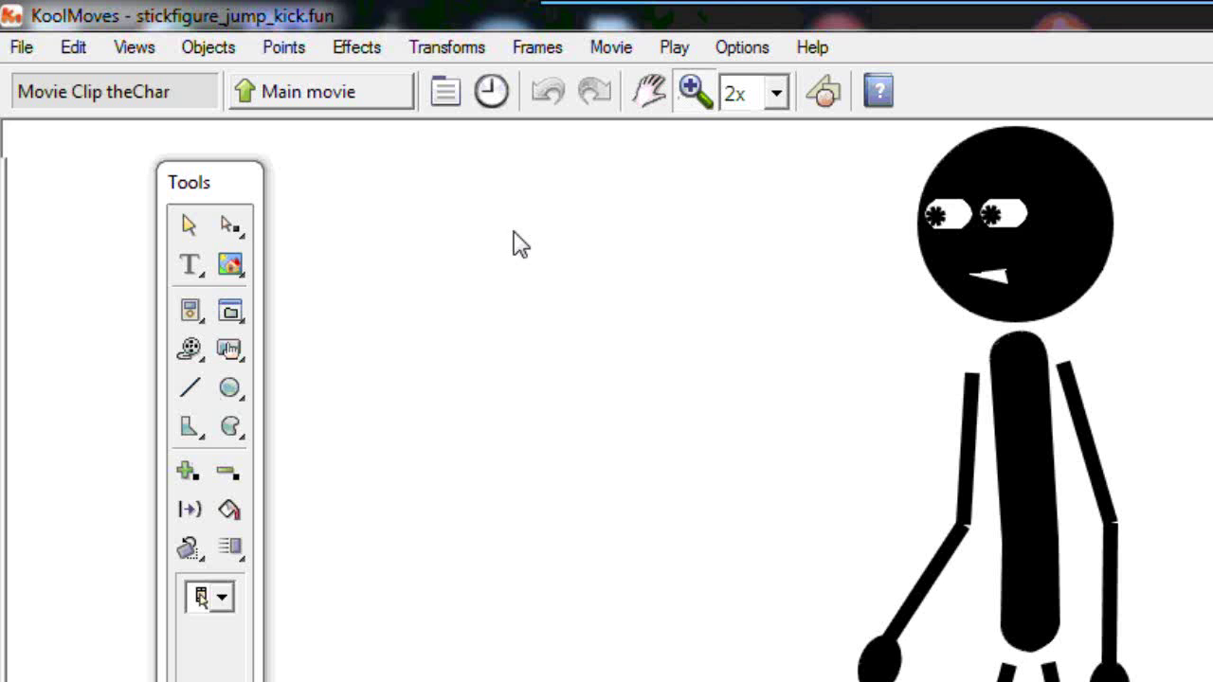
left_click(22, 48)
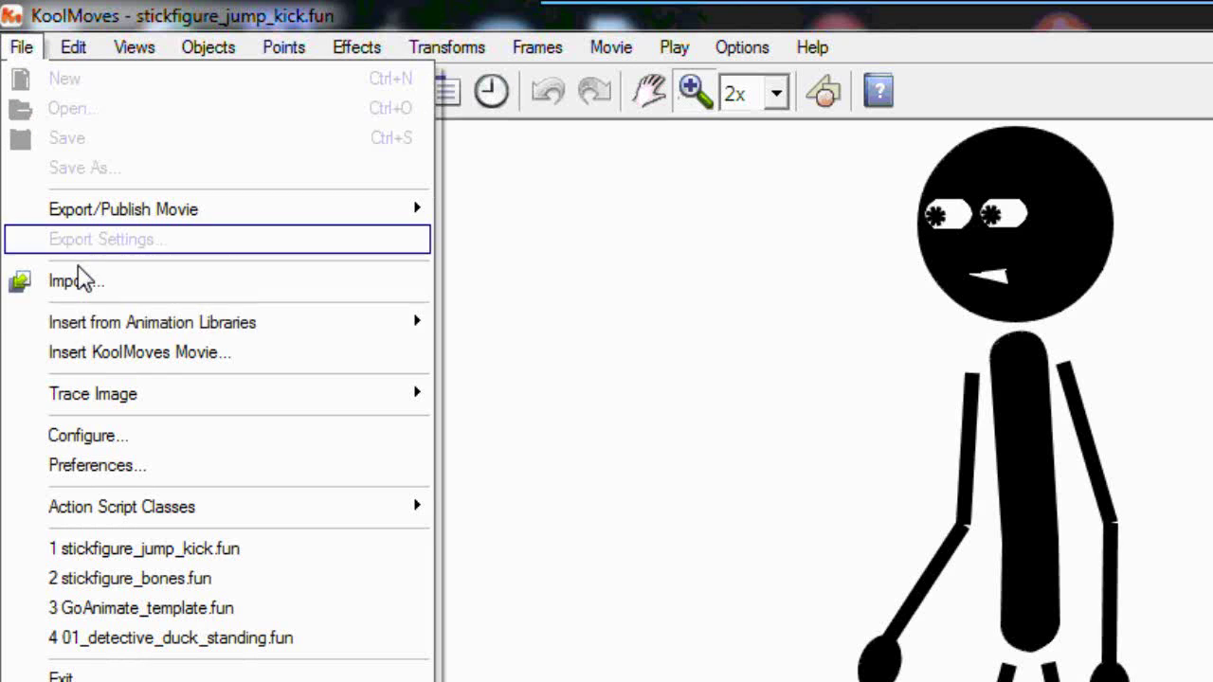
mouse_move(114, 402)
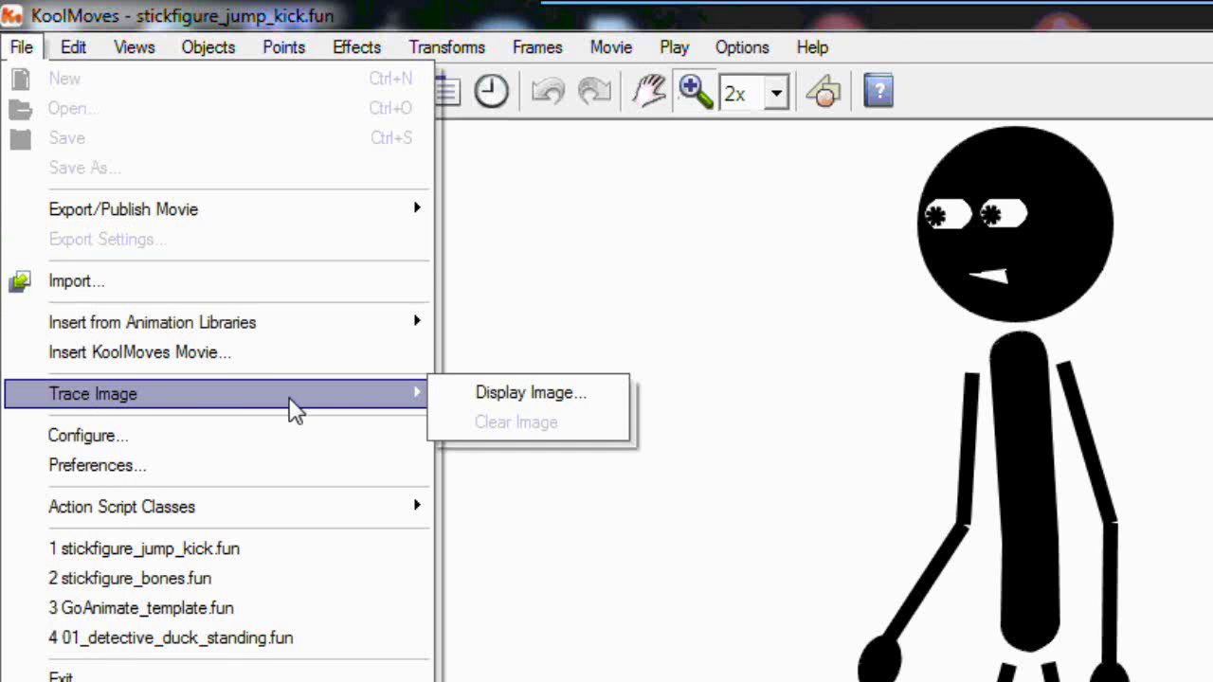
left_click(474, 403)
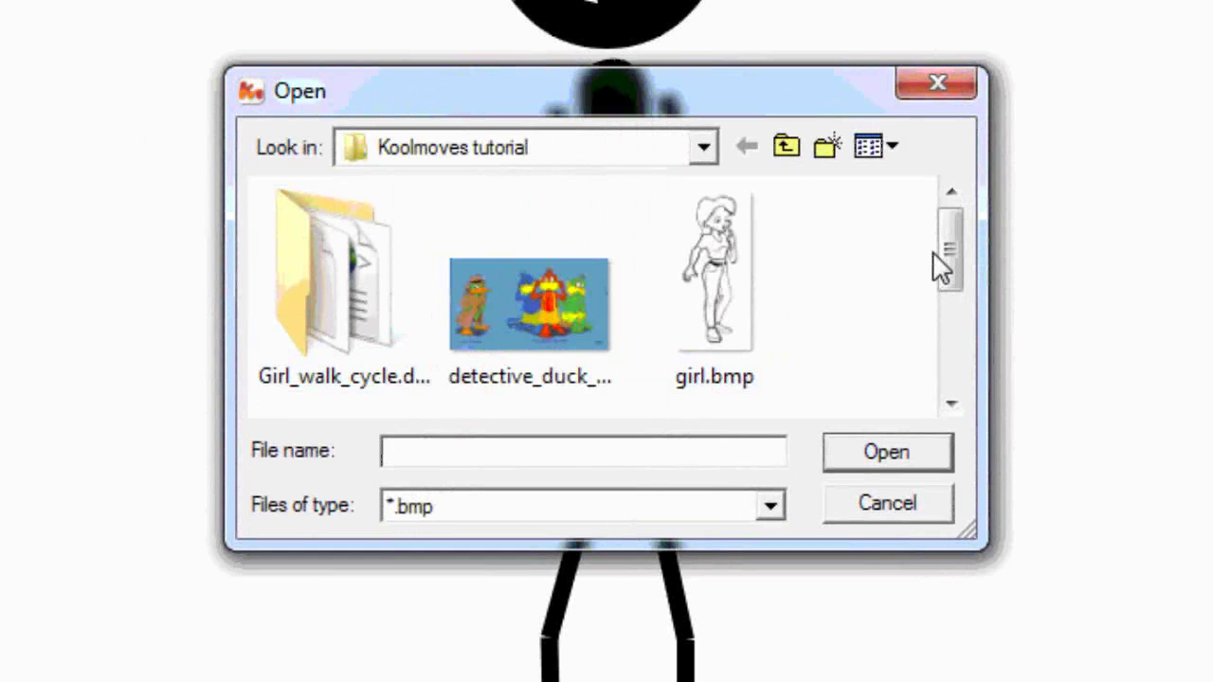
left_click_drag(953, 263, 952, 379)
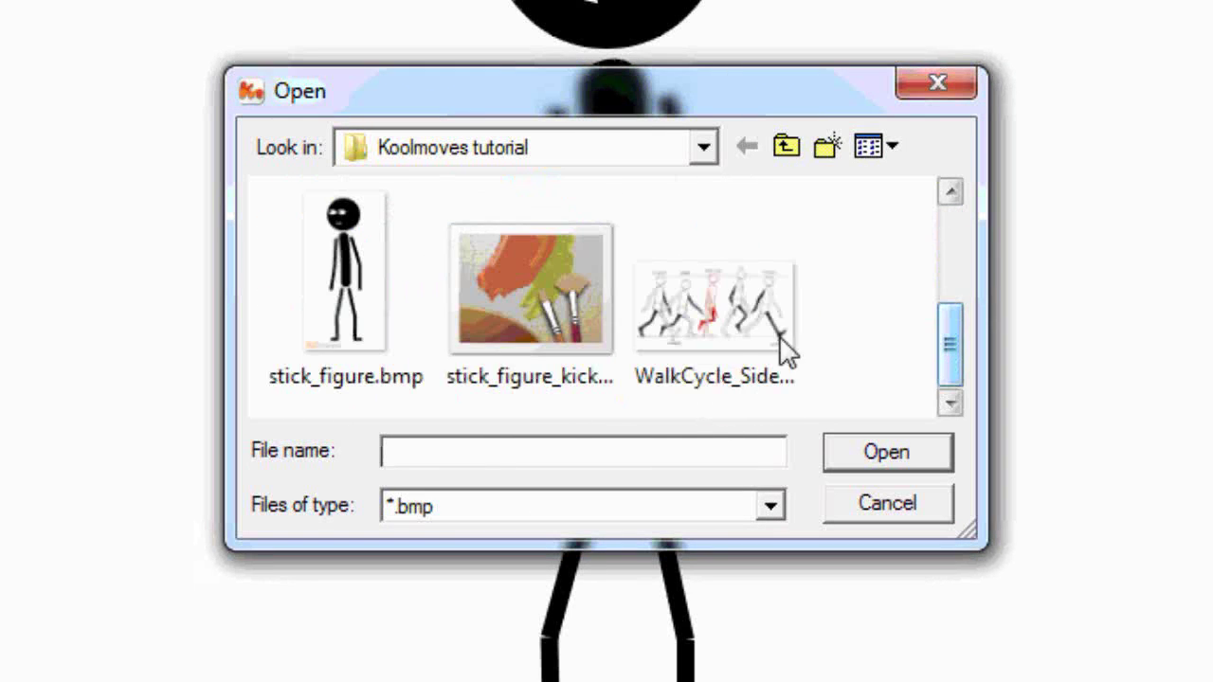
left_click(367, 281)
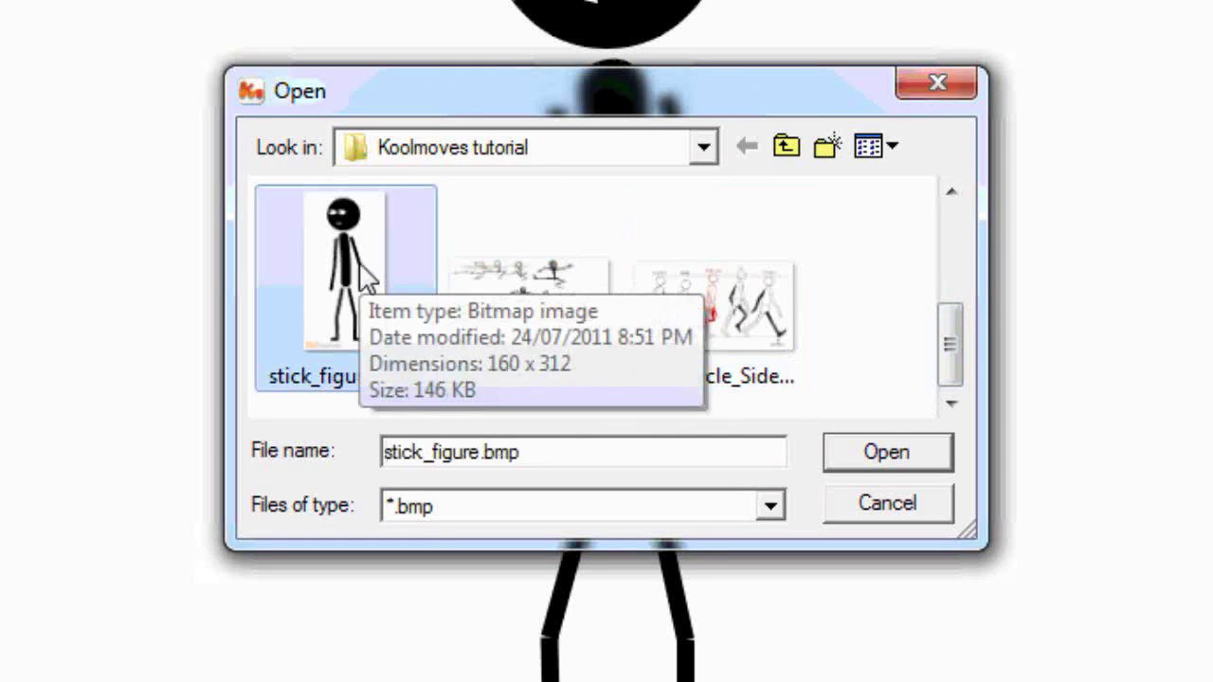
left_click(861, 453)
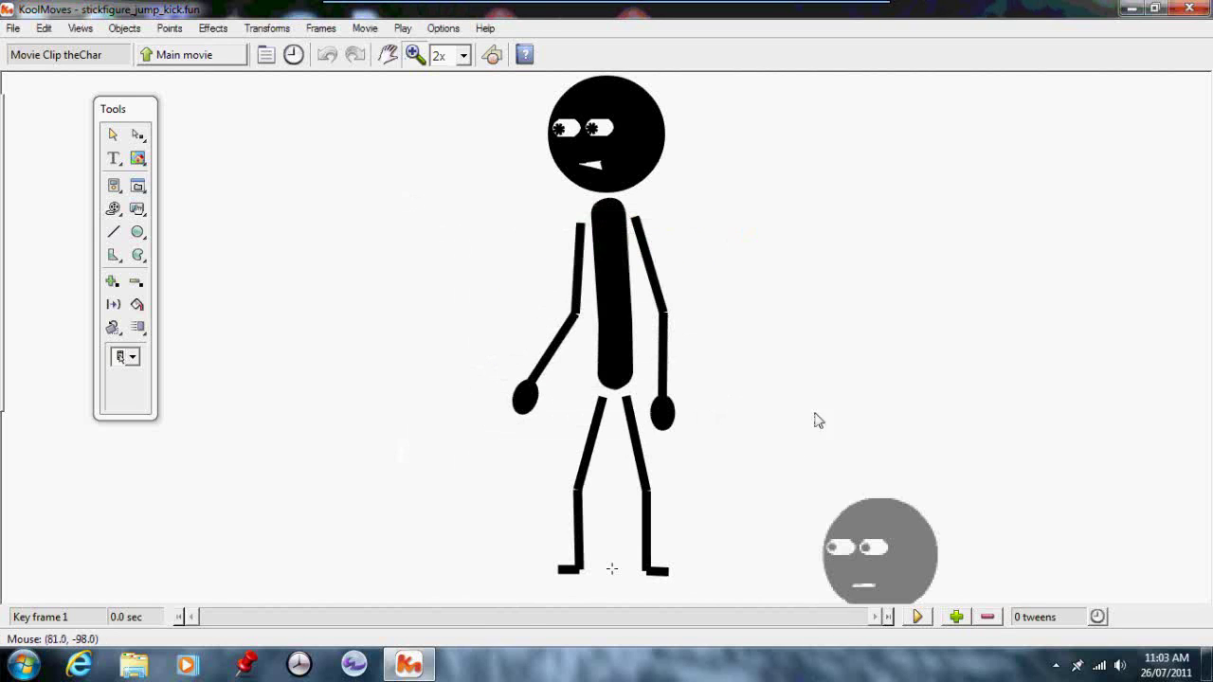
left_click(387, 54)
left_click_drag(874, 555, 652, 150)
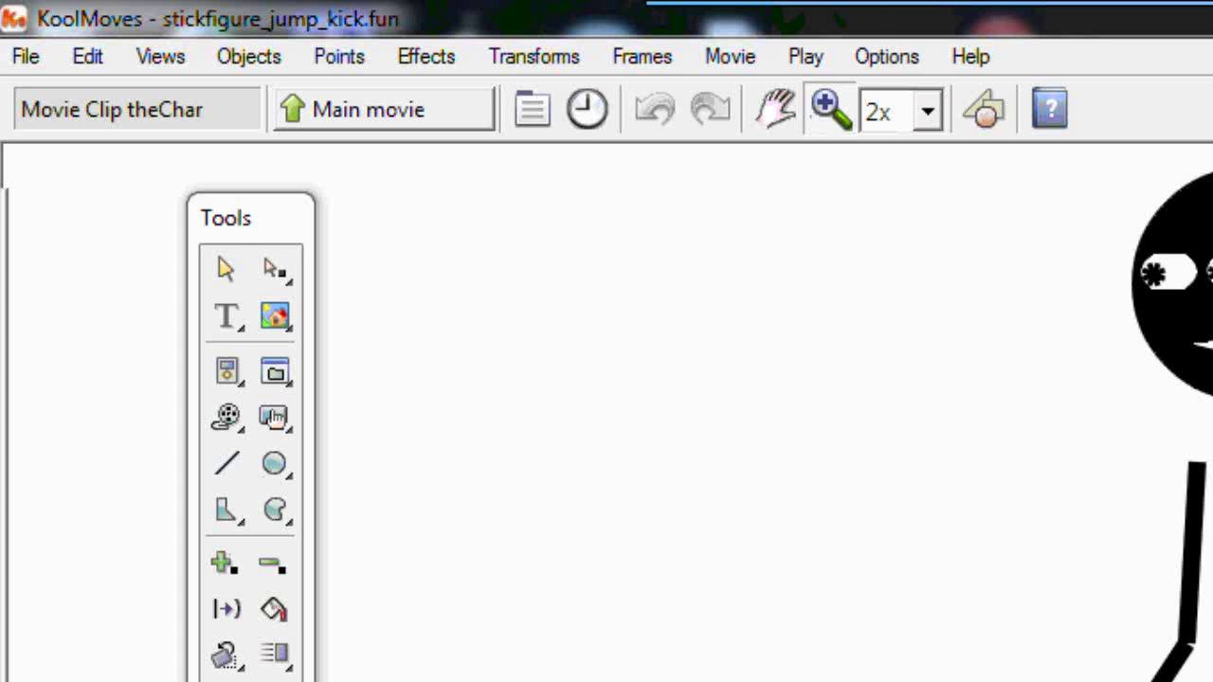
left_click(32, 64)
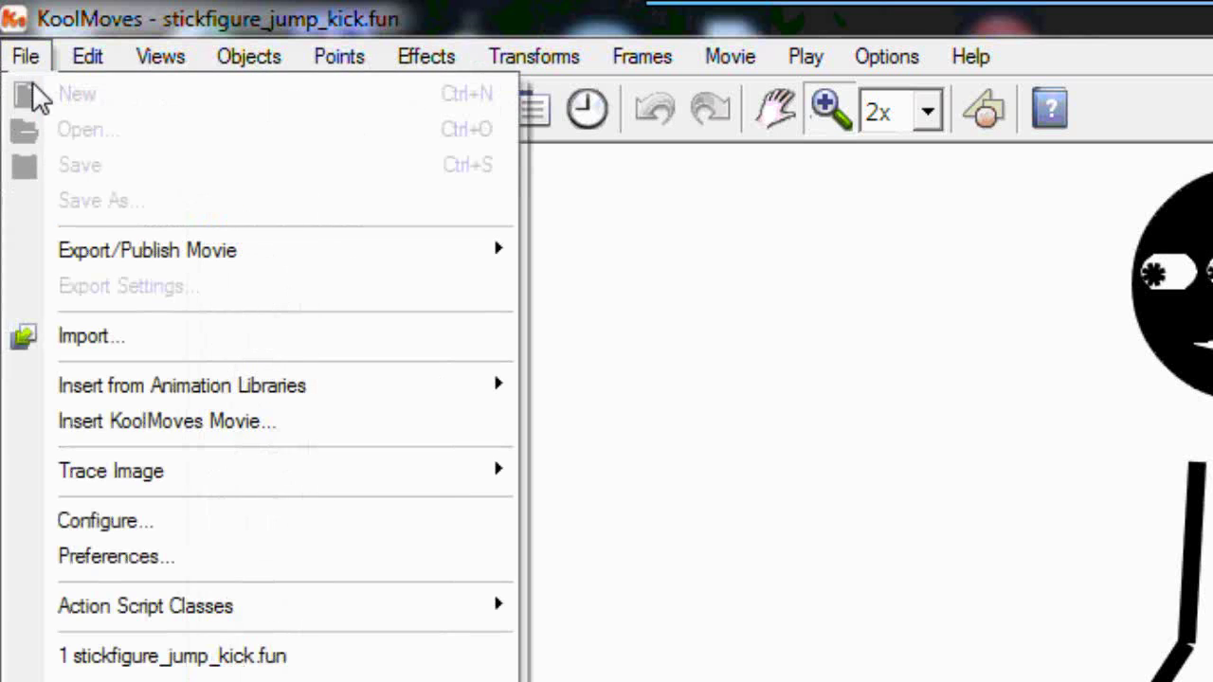
mouse_move(177, 474)
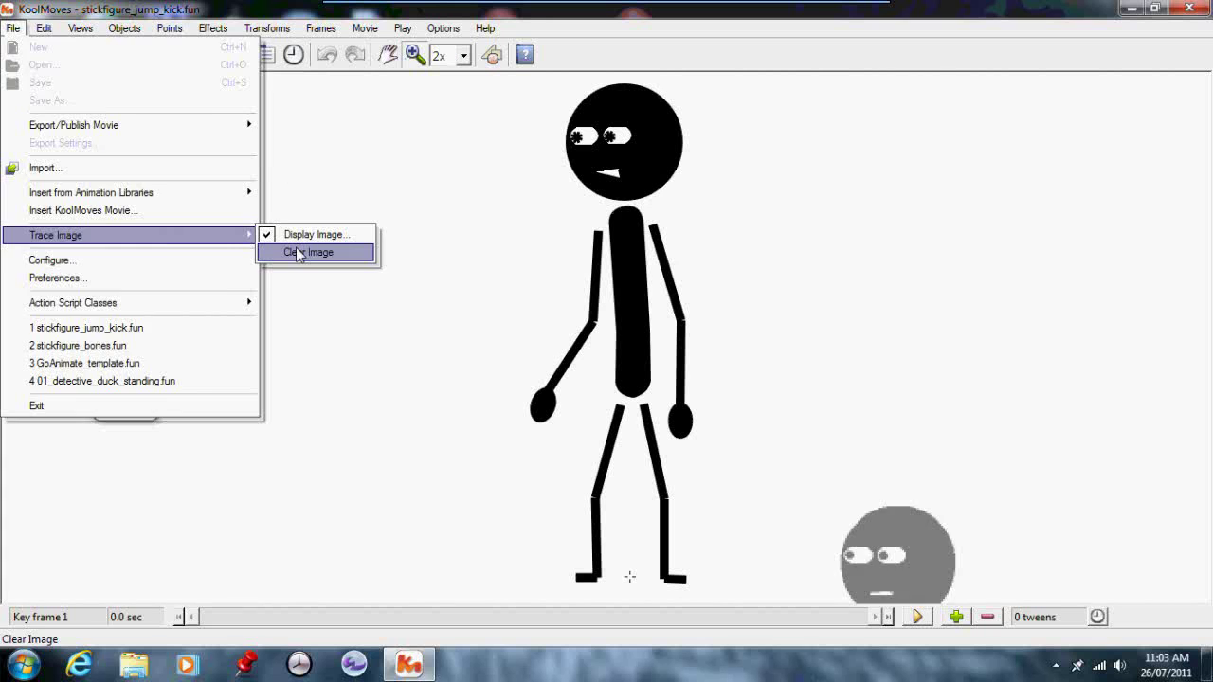
left_click(597, 507)
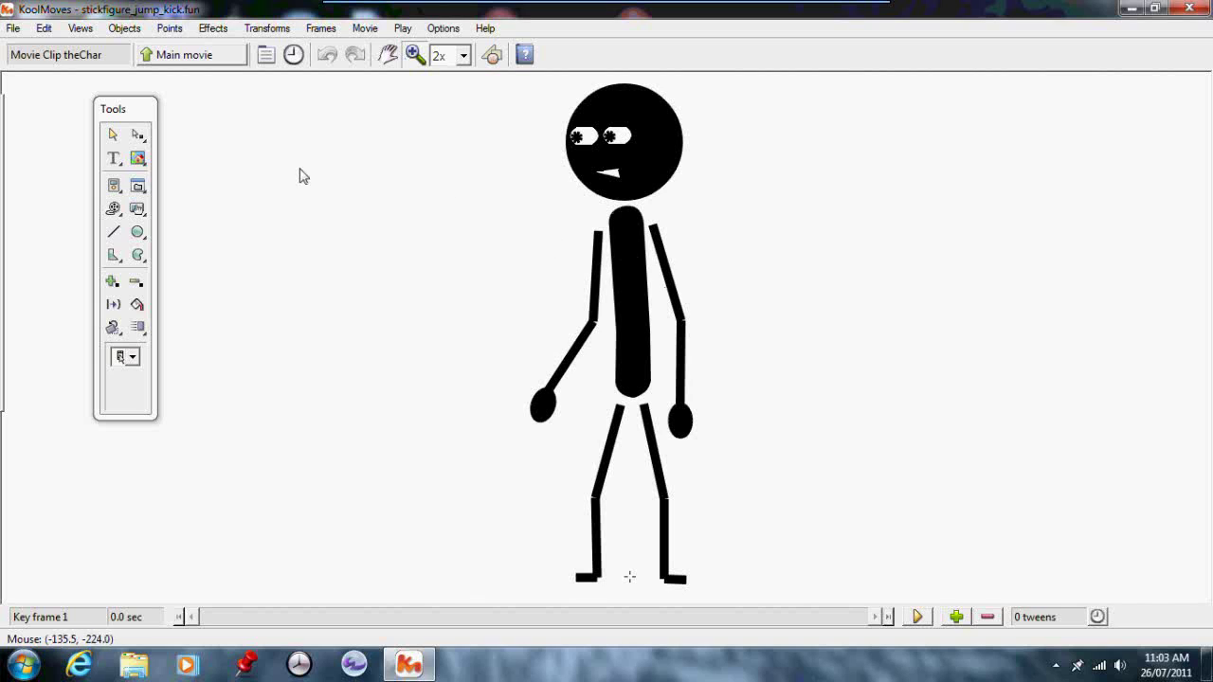
left_click(114, 137)
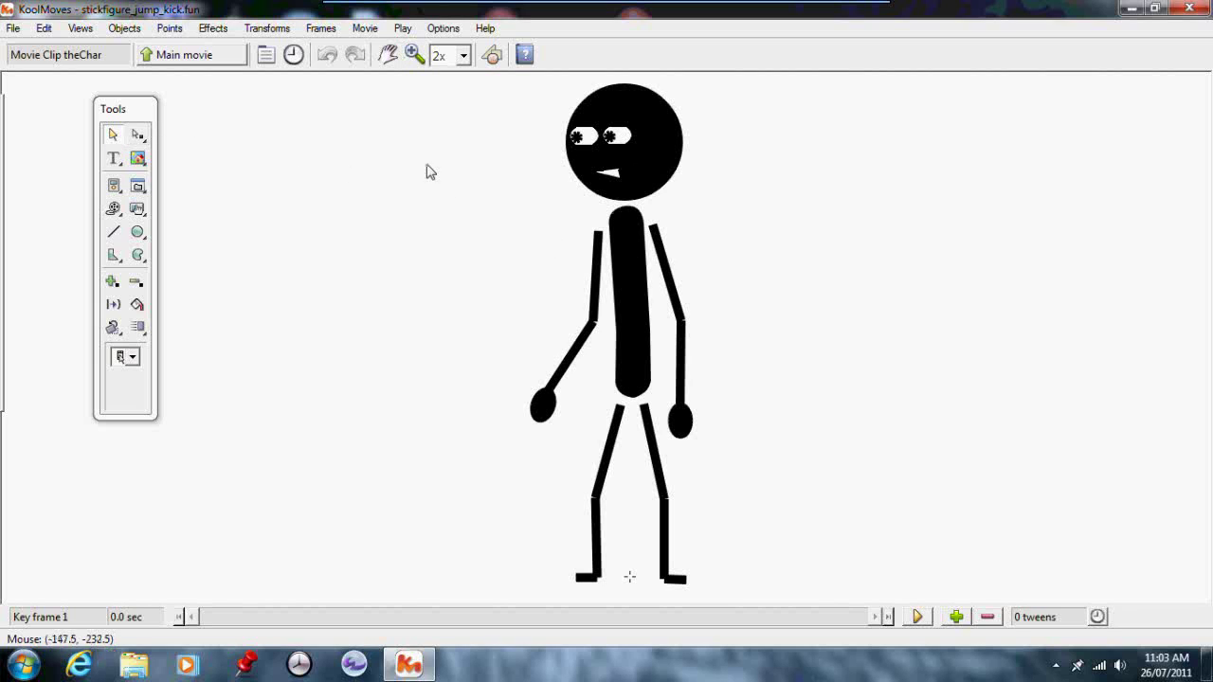
left_click(660, 149)
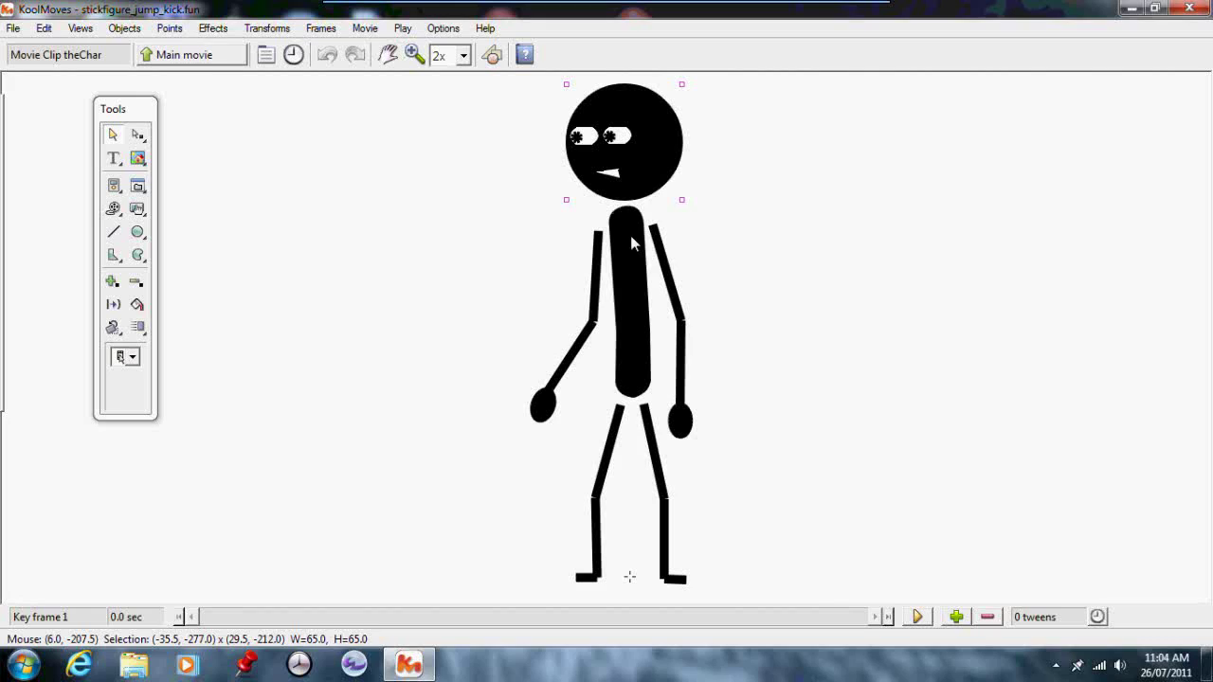
left_click(681, 575)
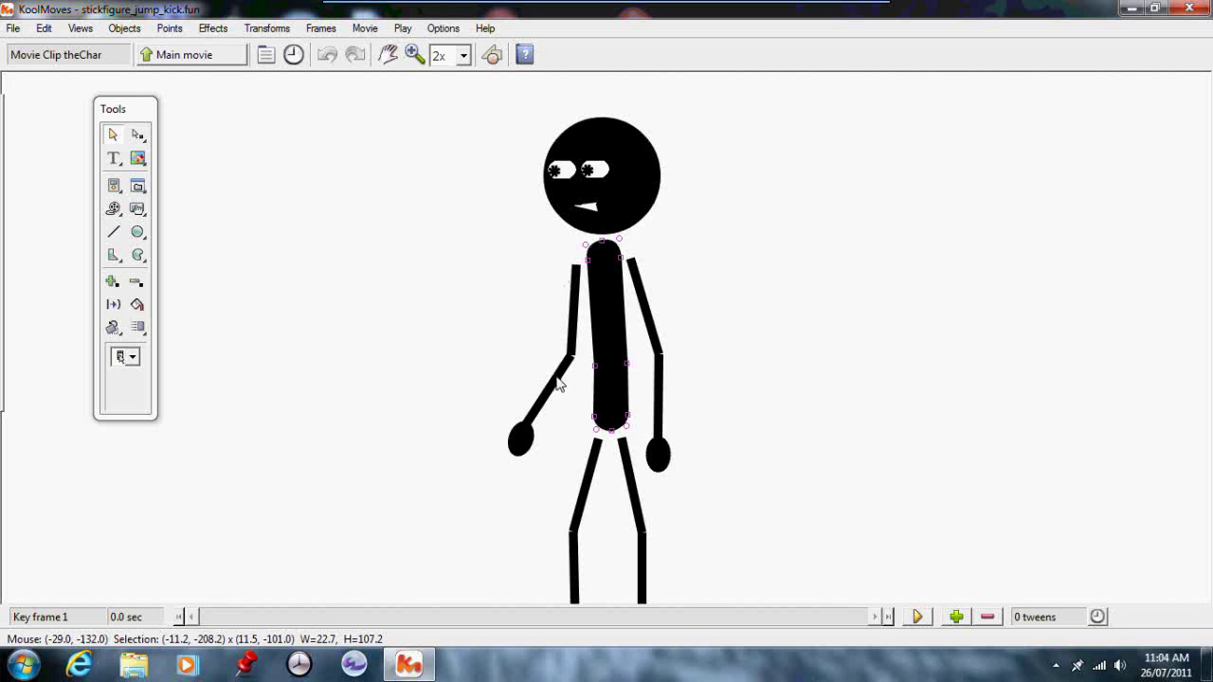
left_click(557, 383)
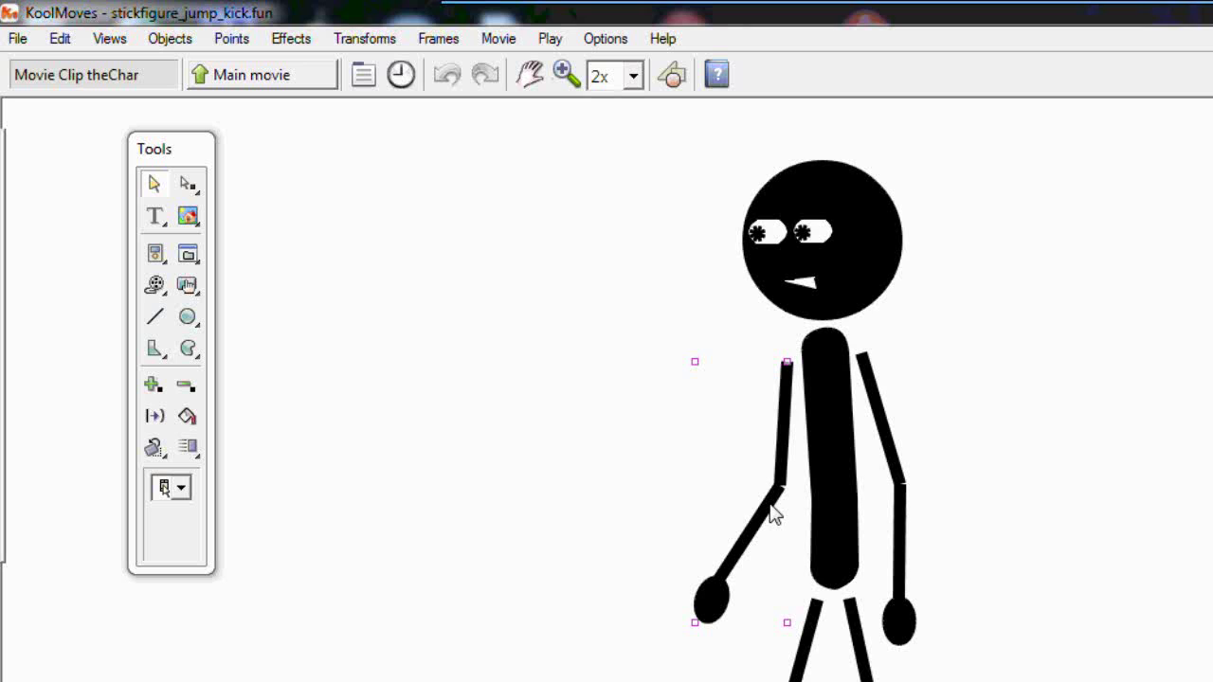
left_click_drag(776, 512, 507, 413)
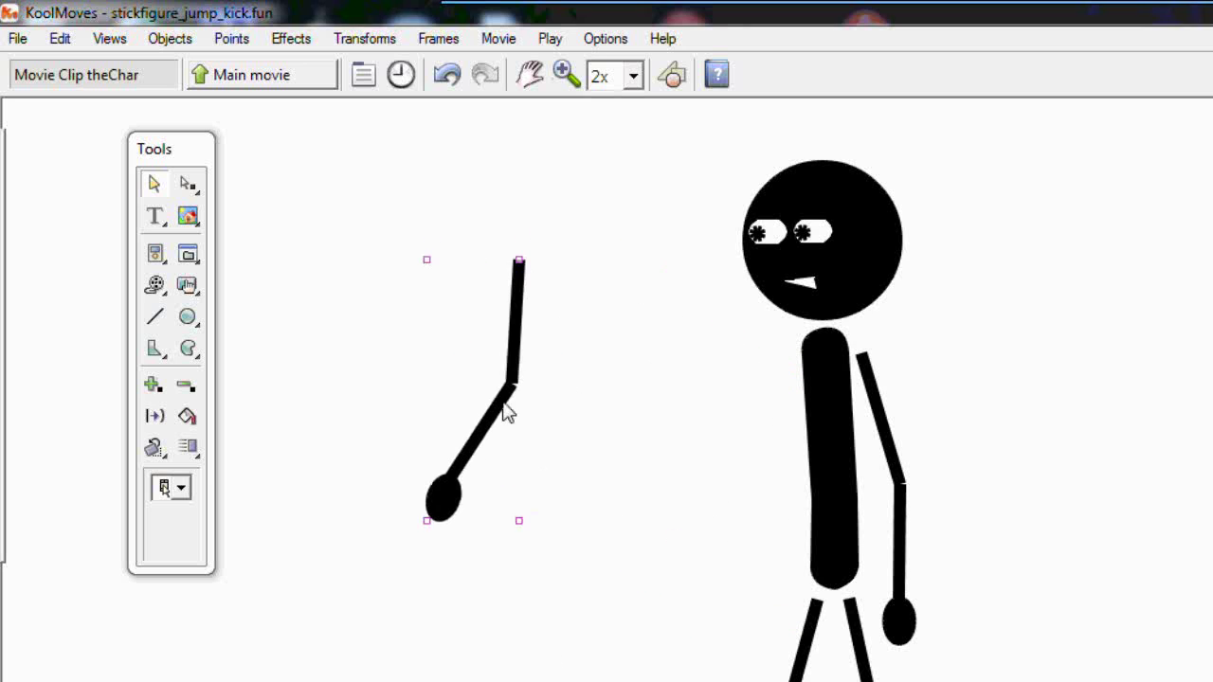
left_click(448, 75)
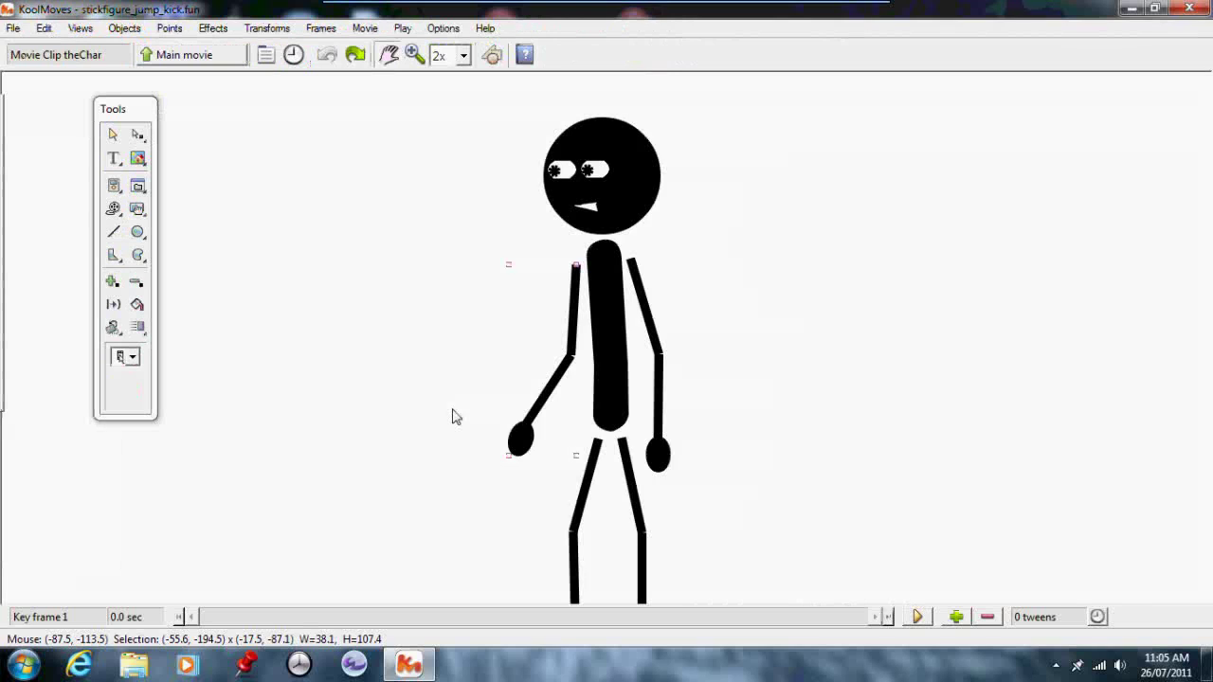
scroll(459, 398, "down", 3)
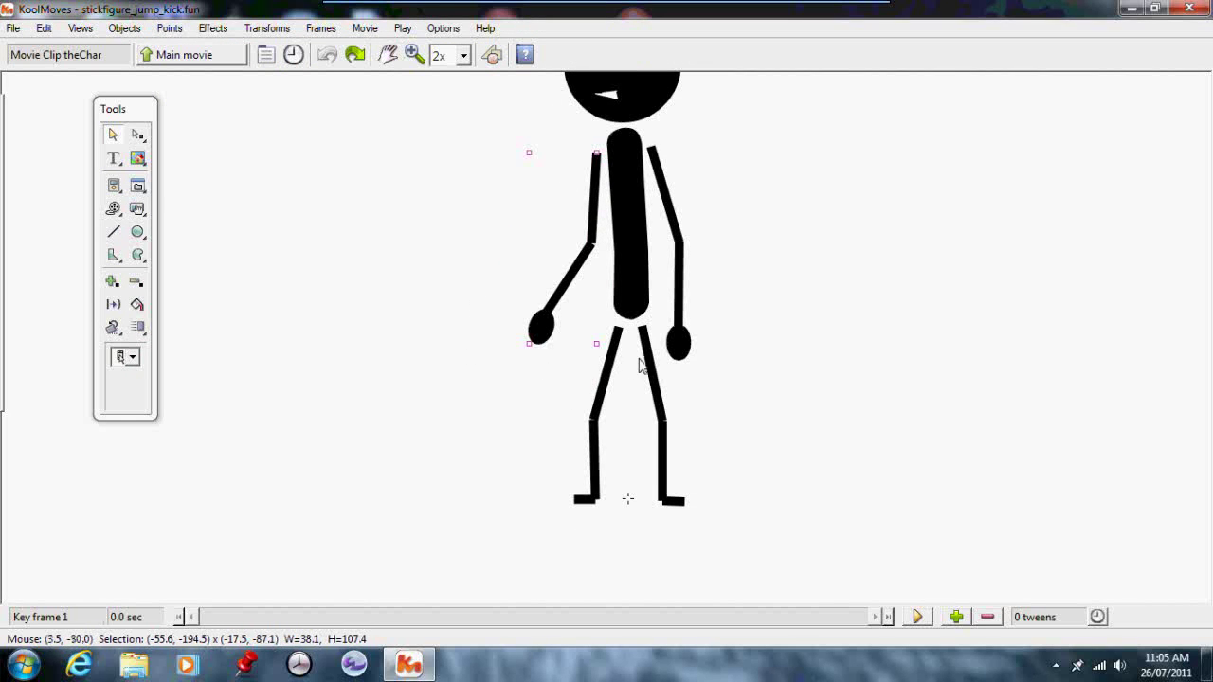
left_click(607, 373)
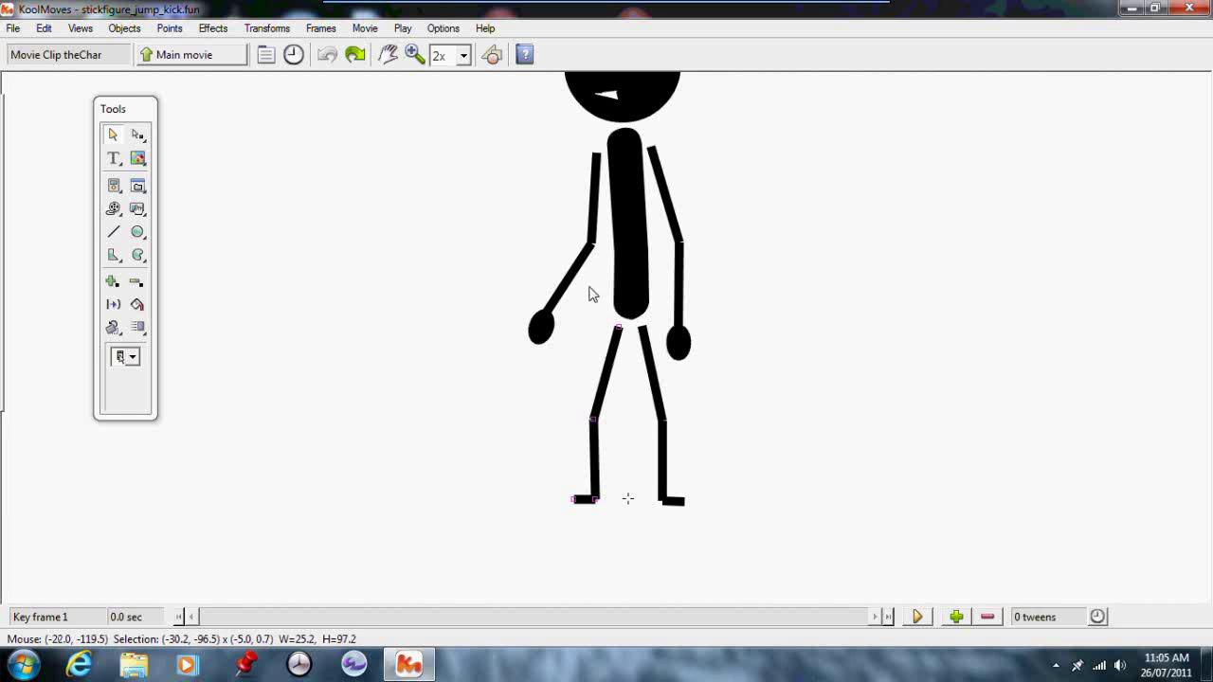
left_click(614, 359)
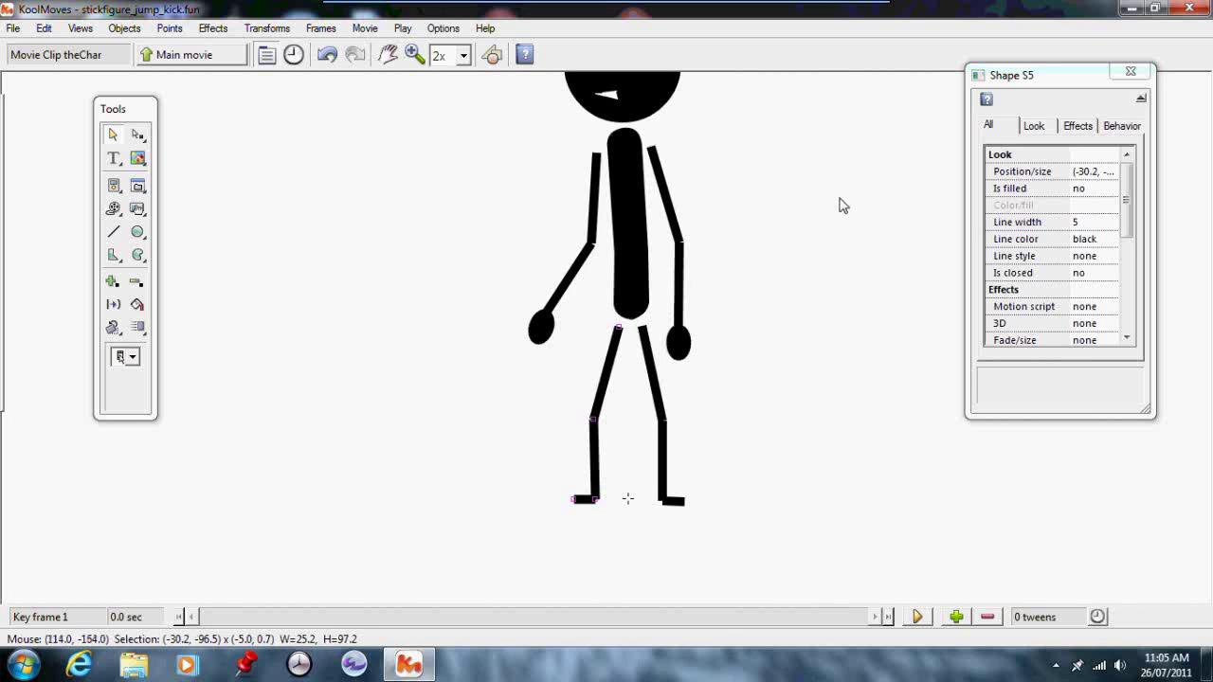
left_click(1131, 74)
scroll(647, 269, "up", 2)
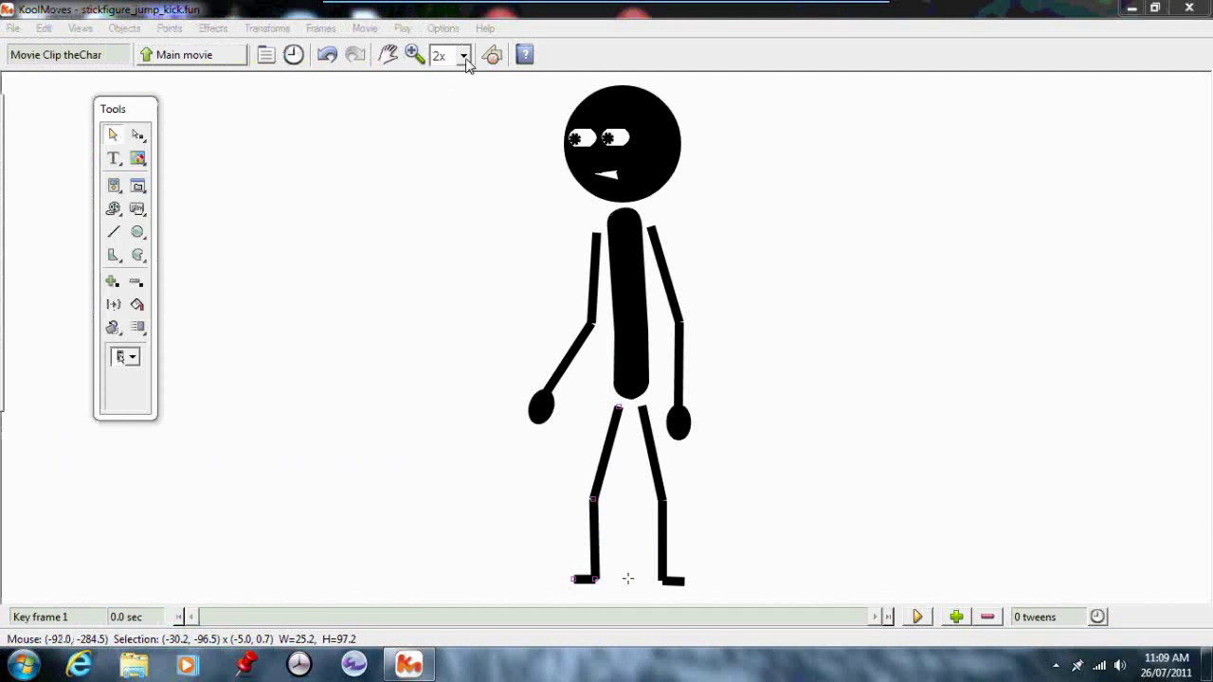
Set the view magnification to 1x from the toolbar zoom list
left_click(464, 57)
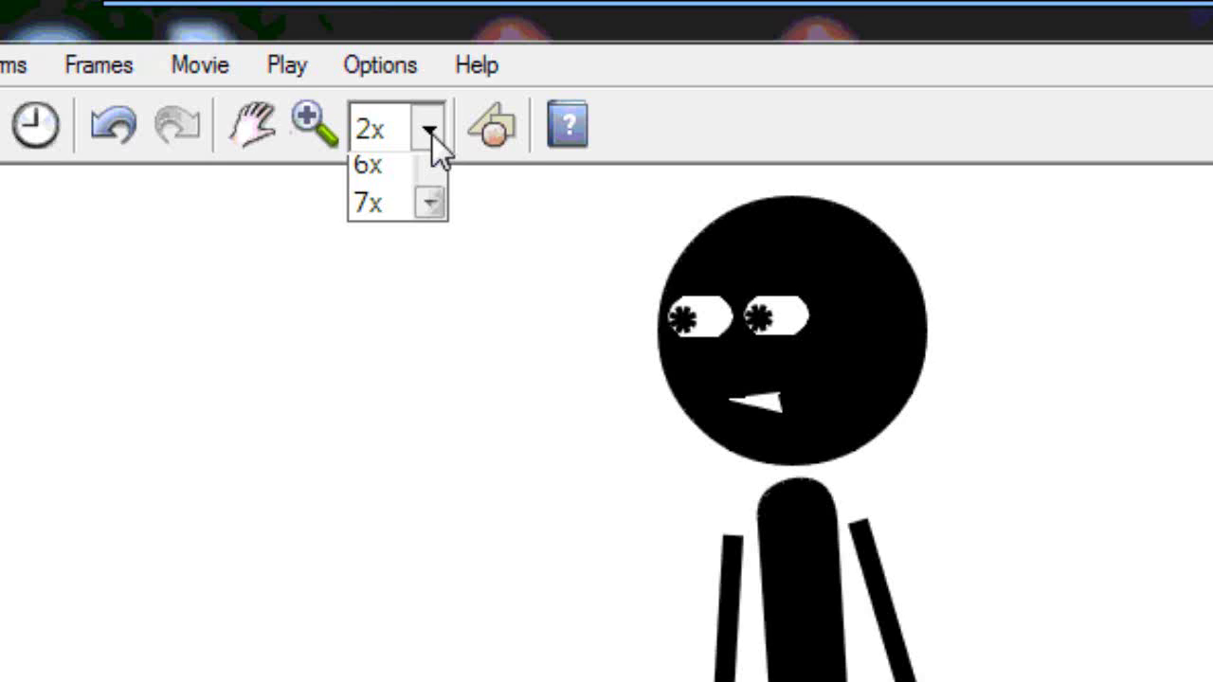
left_click(438, 177)
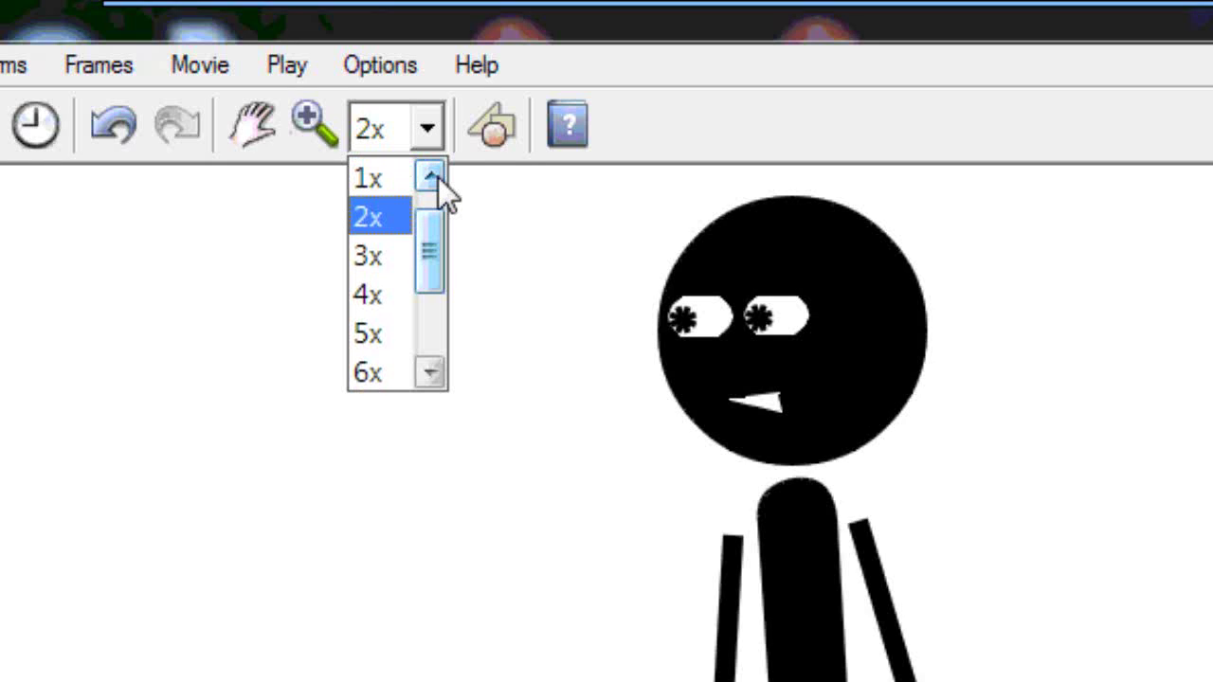
left_click(438, 178)
left_click(398, 223)
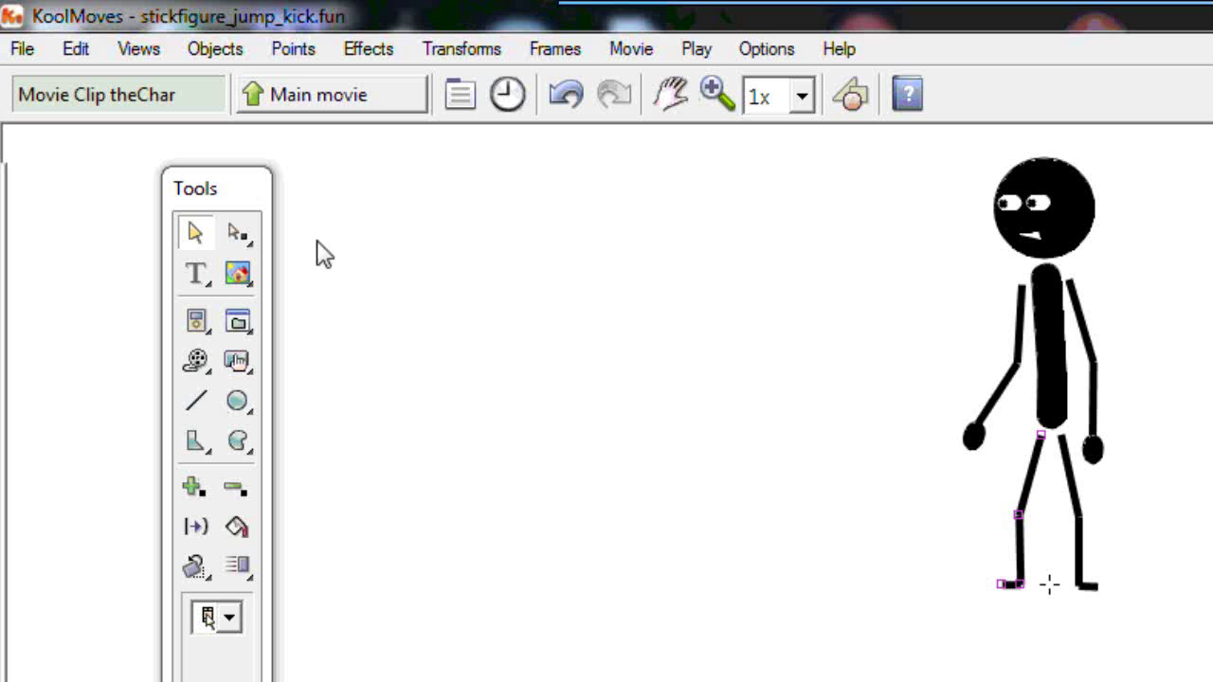
Display stick_figure_kick_seq_26jul2011.bmp as a trace image behind the character
left_click(23, 51)
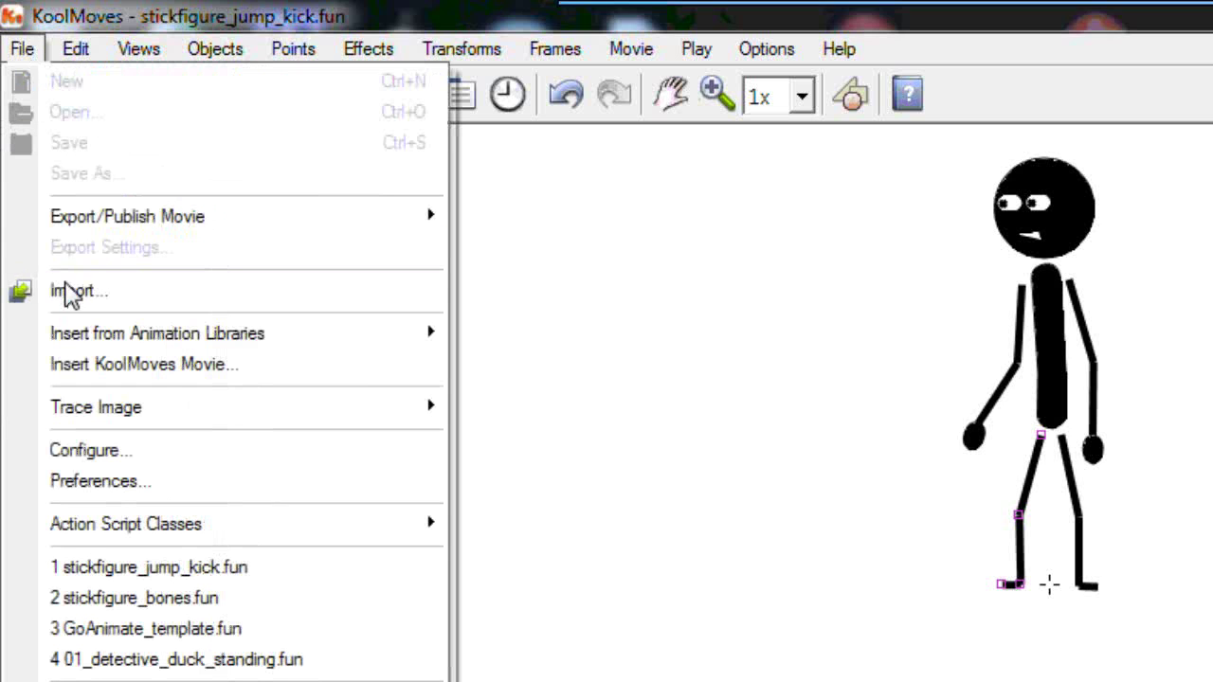
mouse_move(95, 409)
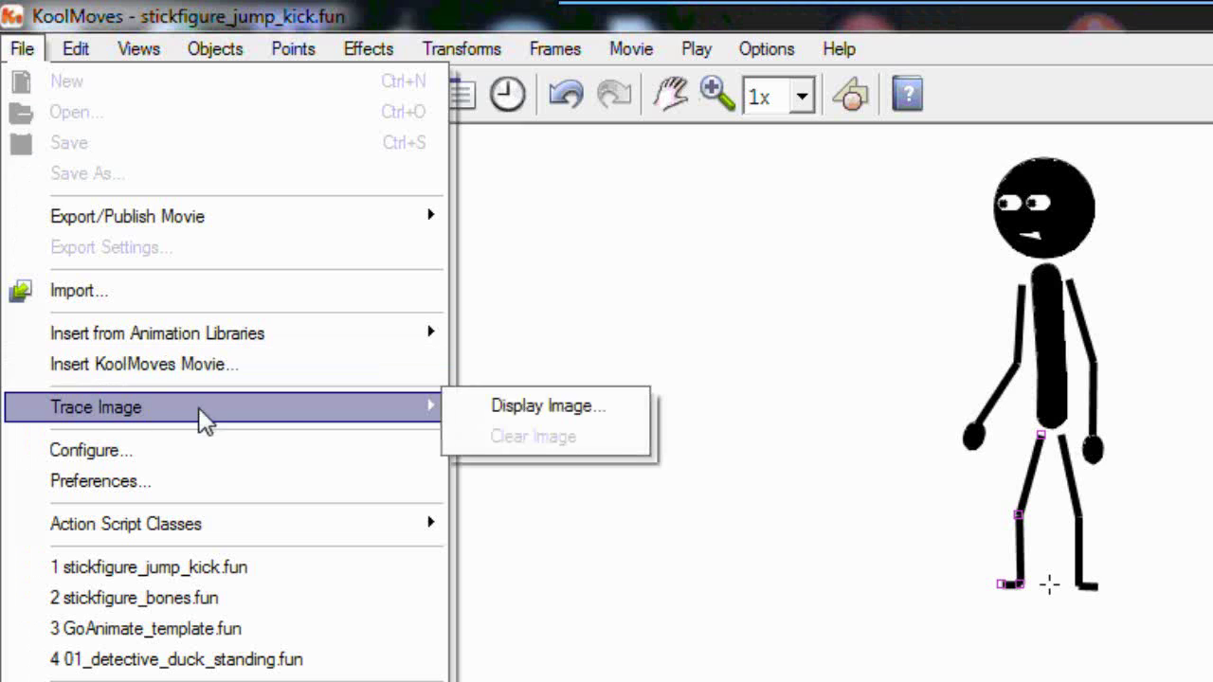
left_click(485, 412)
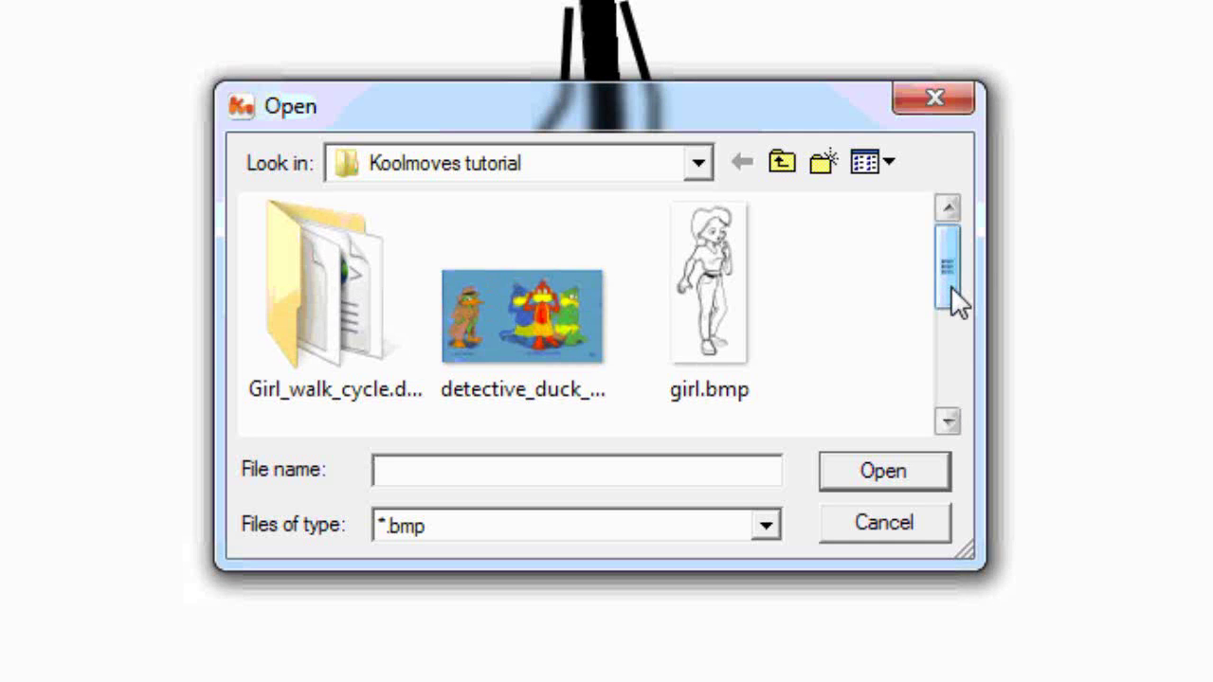
left_click_drag(951, 285, 955, 382)
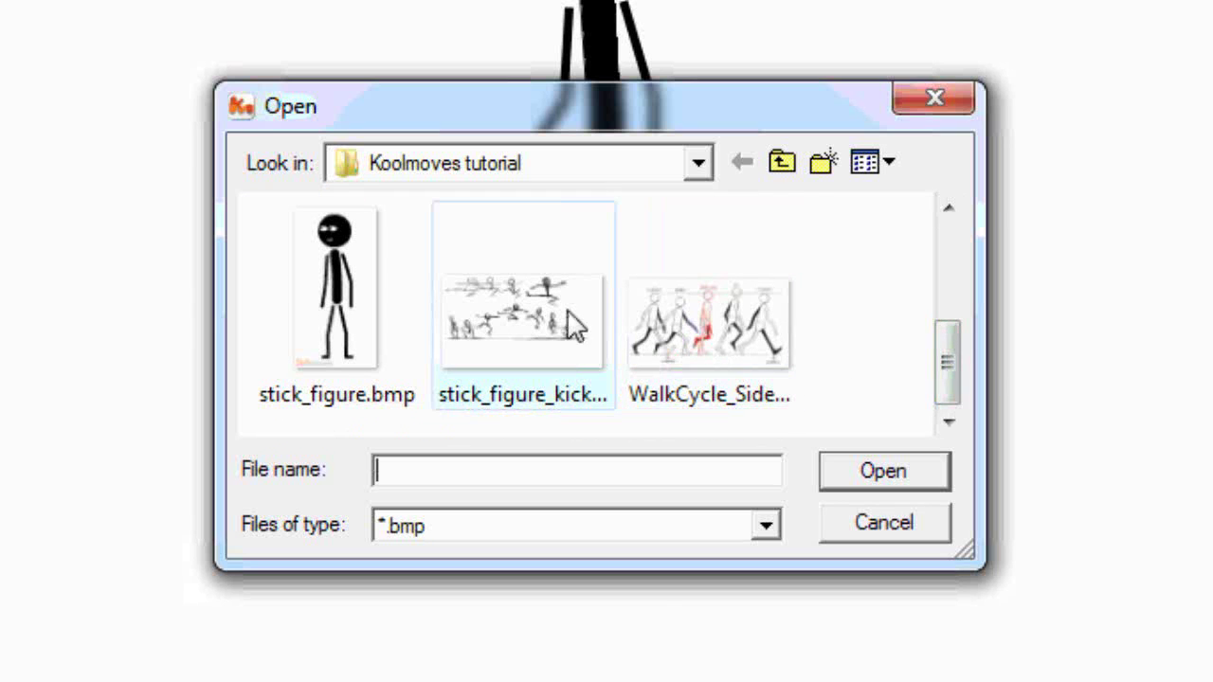
left_click(544, 320)
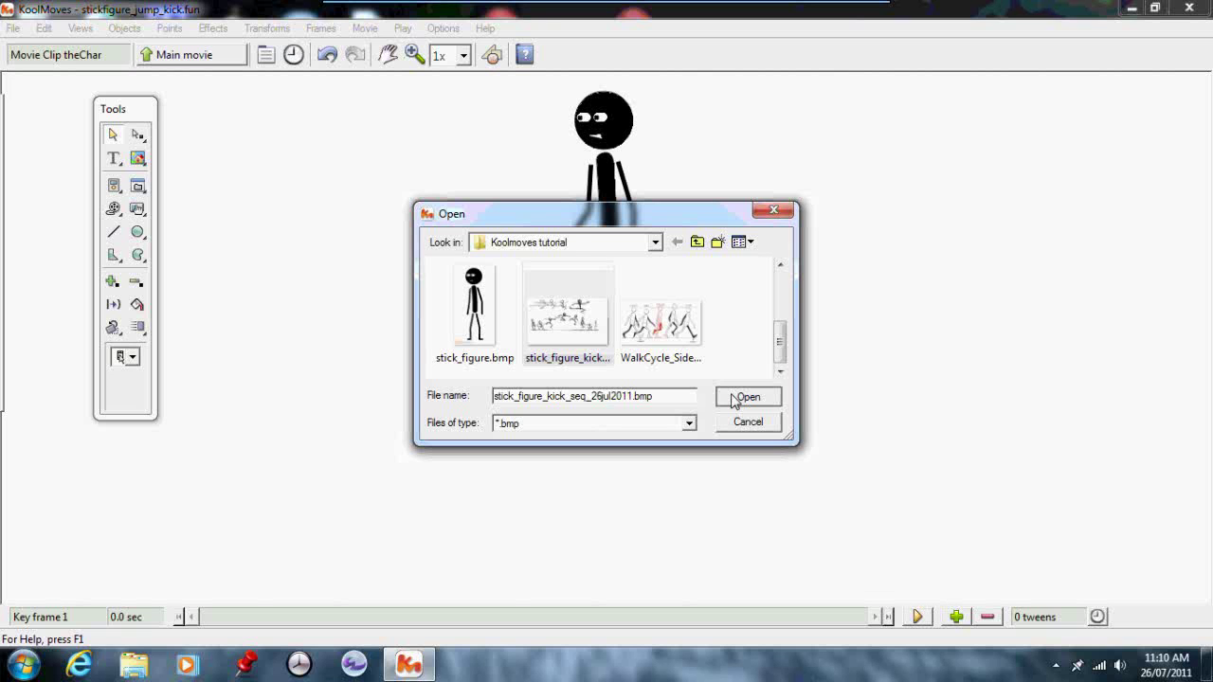
left_click(862, 474)
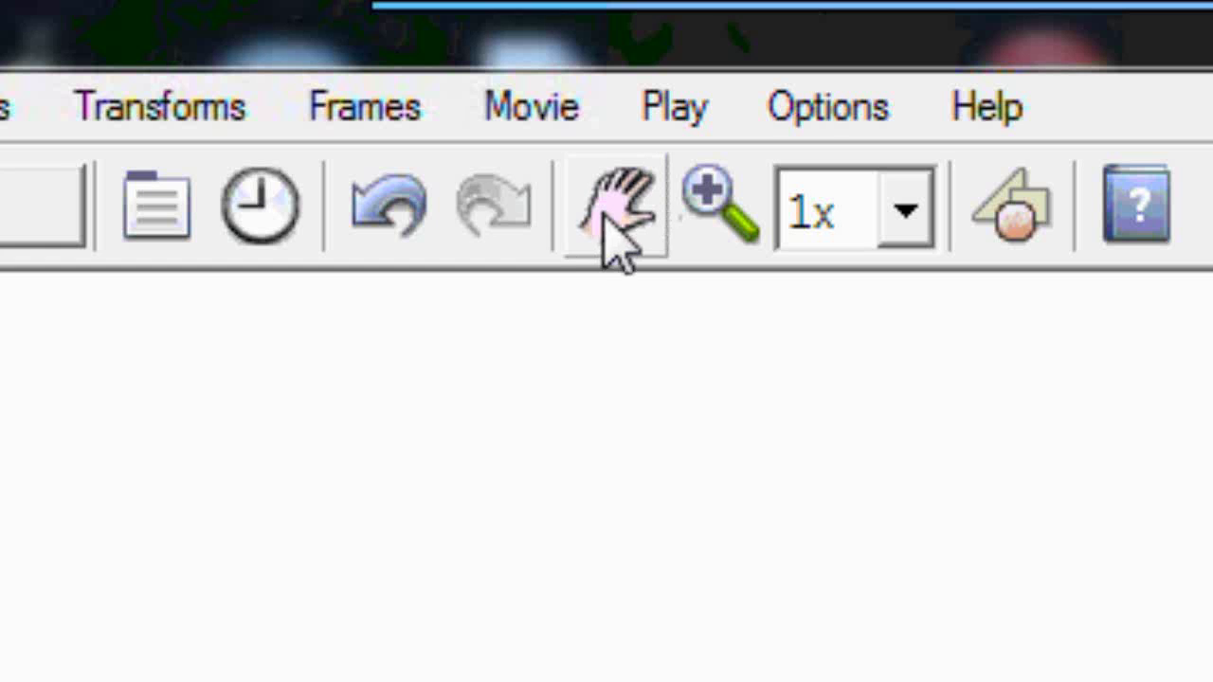
left_click(604, 224)
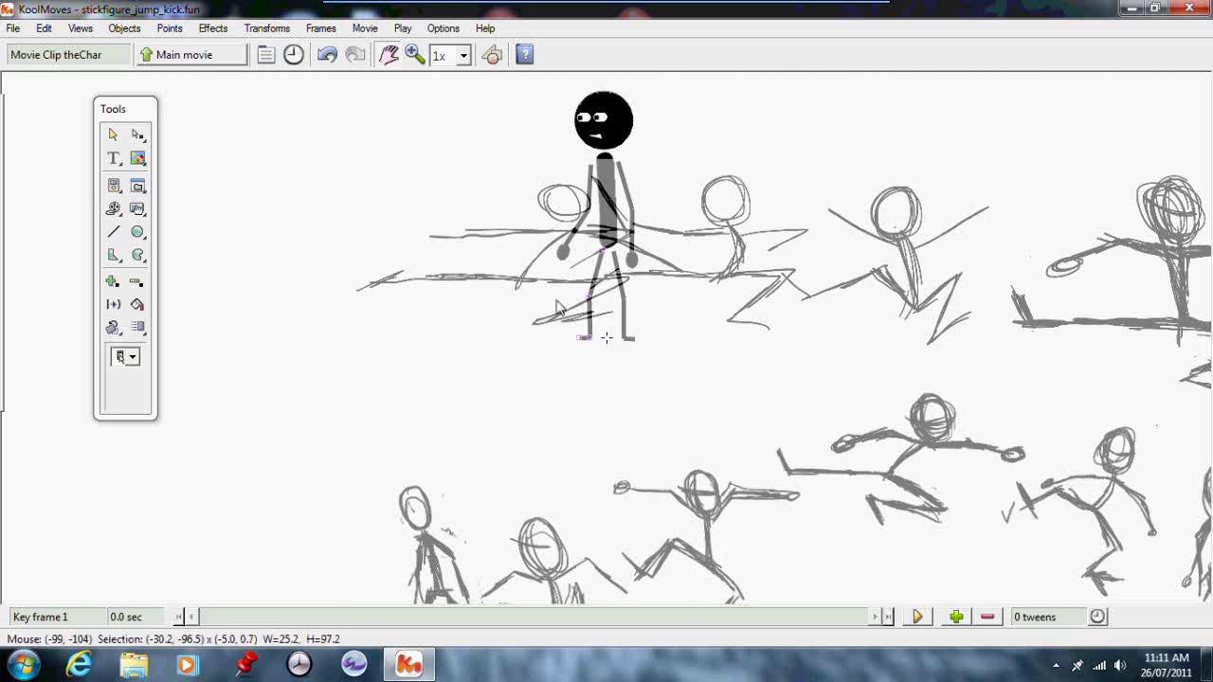
left_click_drag(724, 523, 520, 292)
scroll(527, 379, "up", 5)
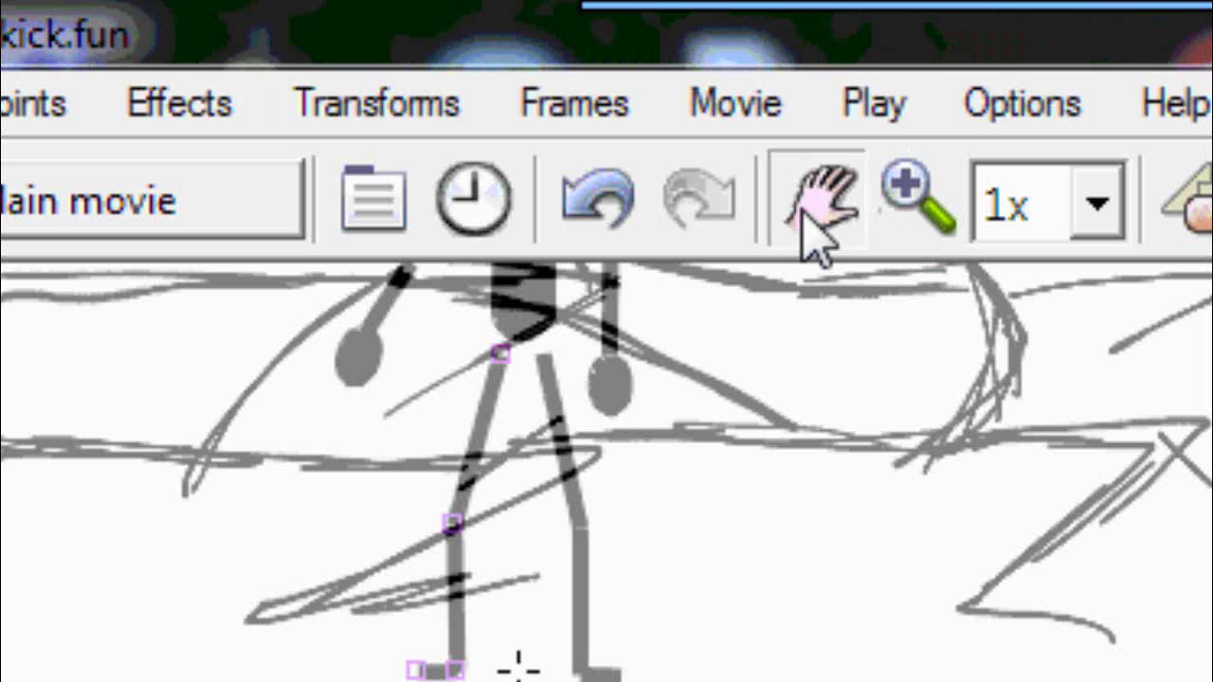
left_click(813, 232)
left_click_drag(763, 618, 416, 681)
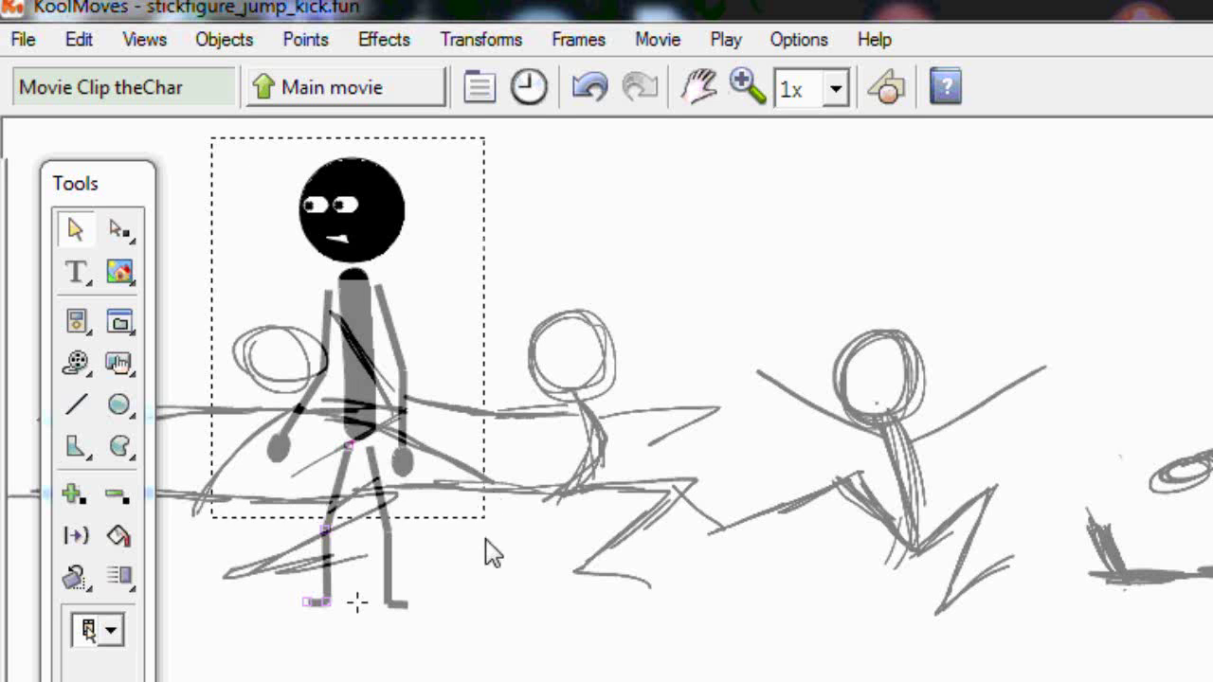
left_click(408, 446)
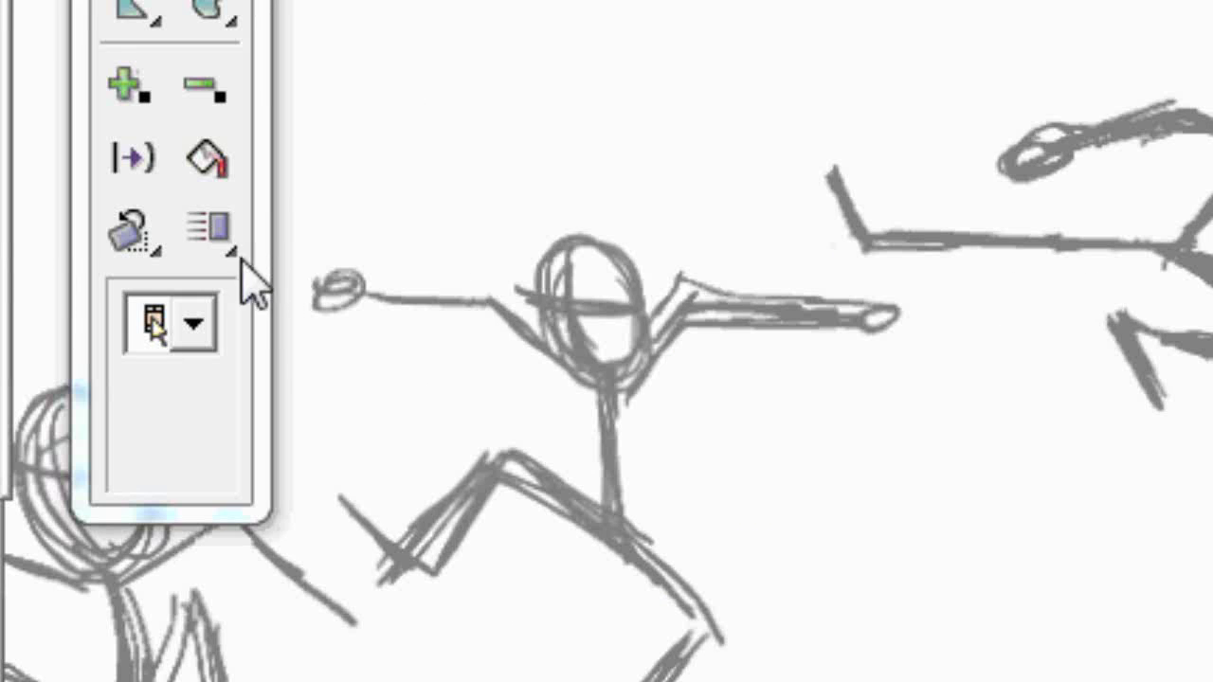
Pick the Scale tool from the transform tools flyout to resize the character
left_click(135, 231)
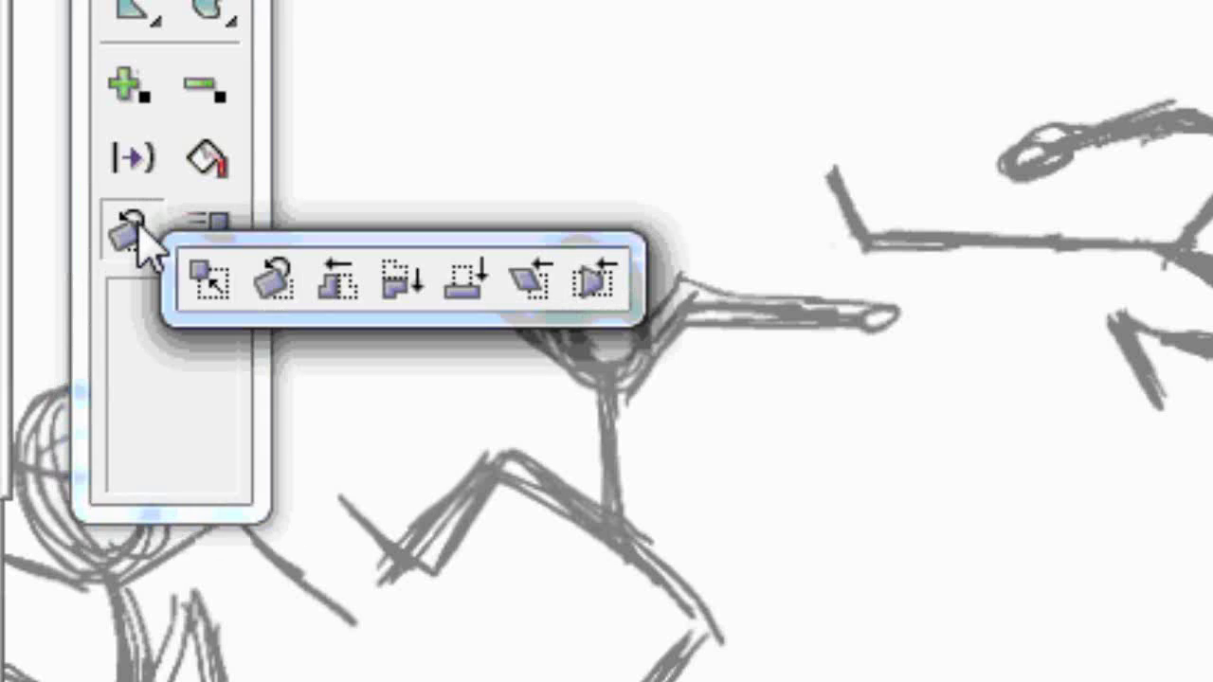
left_click(210, 280)
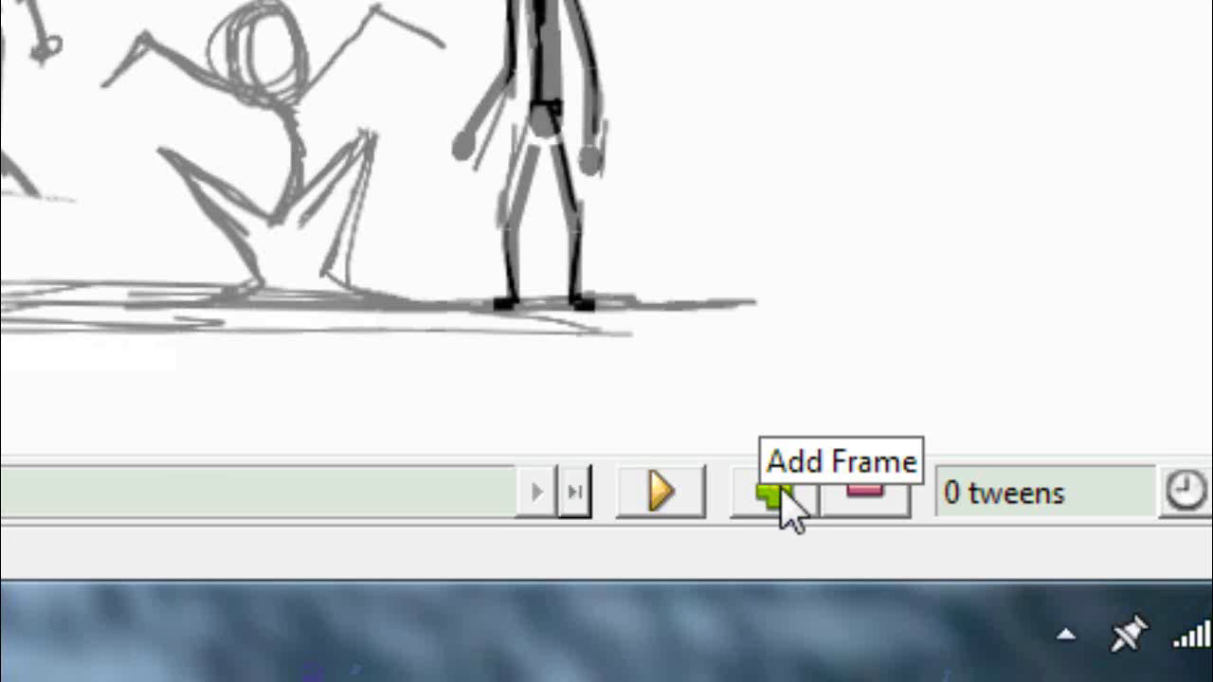
Append a copy of the current frame as a new key frame at the end
right_click(781, 488)
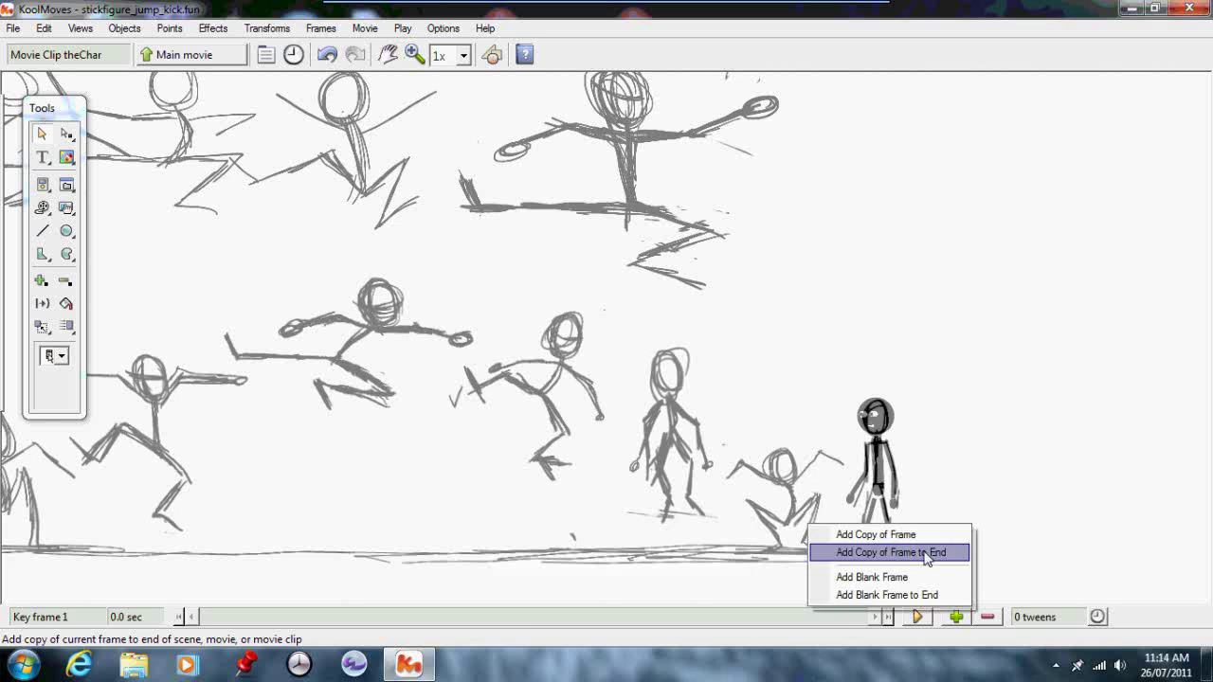
left_click(690, 321)
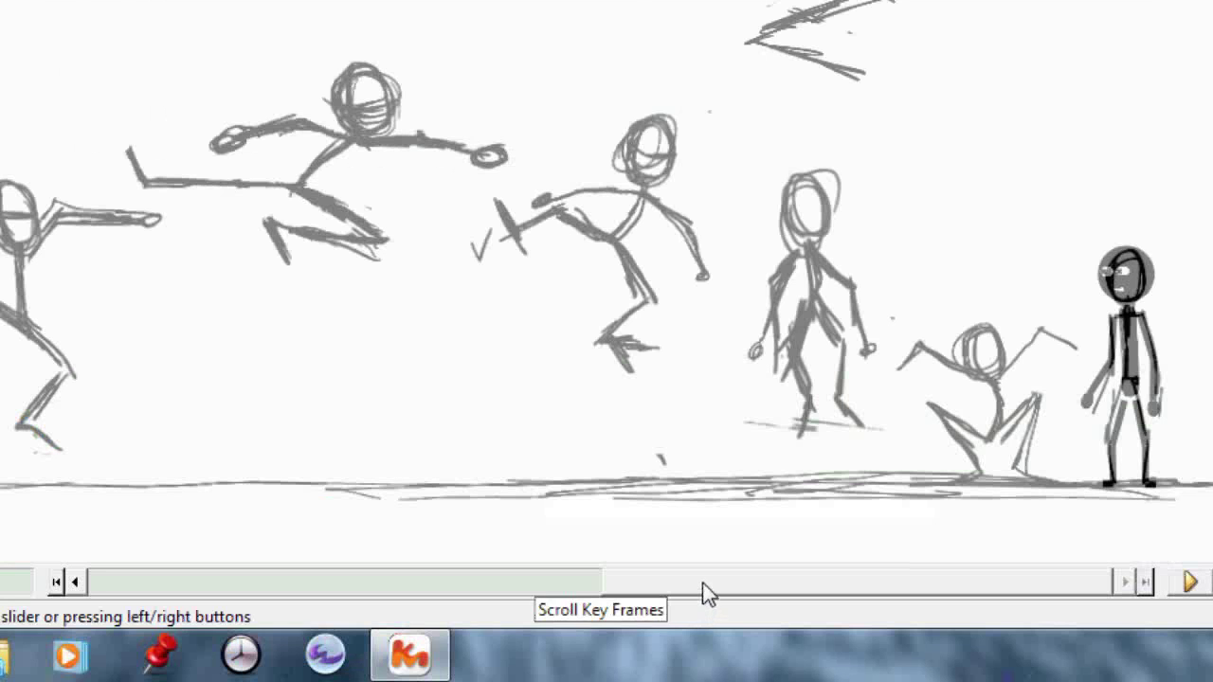
left_click_drag(670, 580, 730, 586)
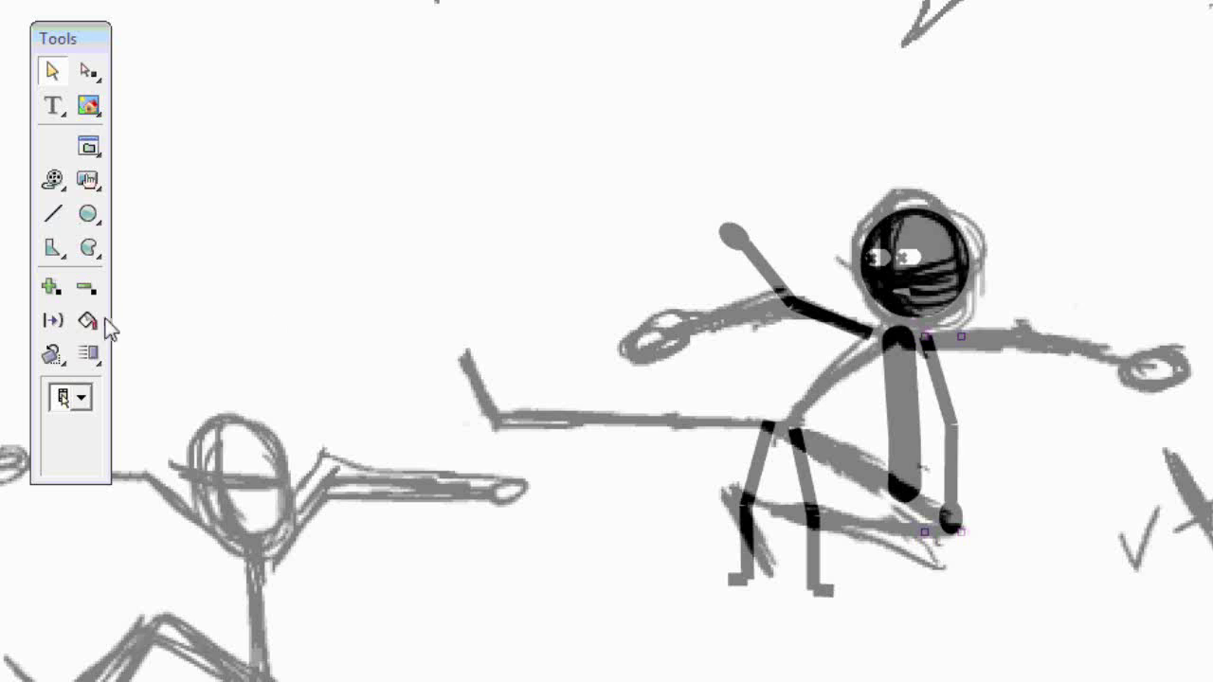
Rotate the hanging right forearm straight out onto the sketch's extended arm
left_click(54, 355)
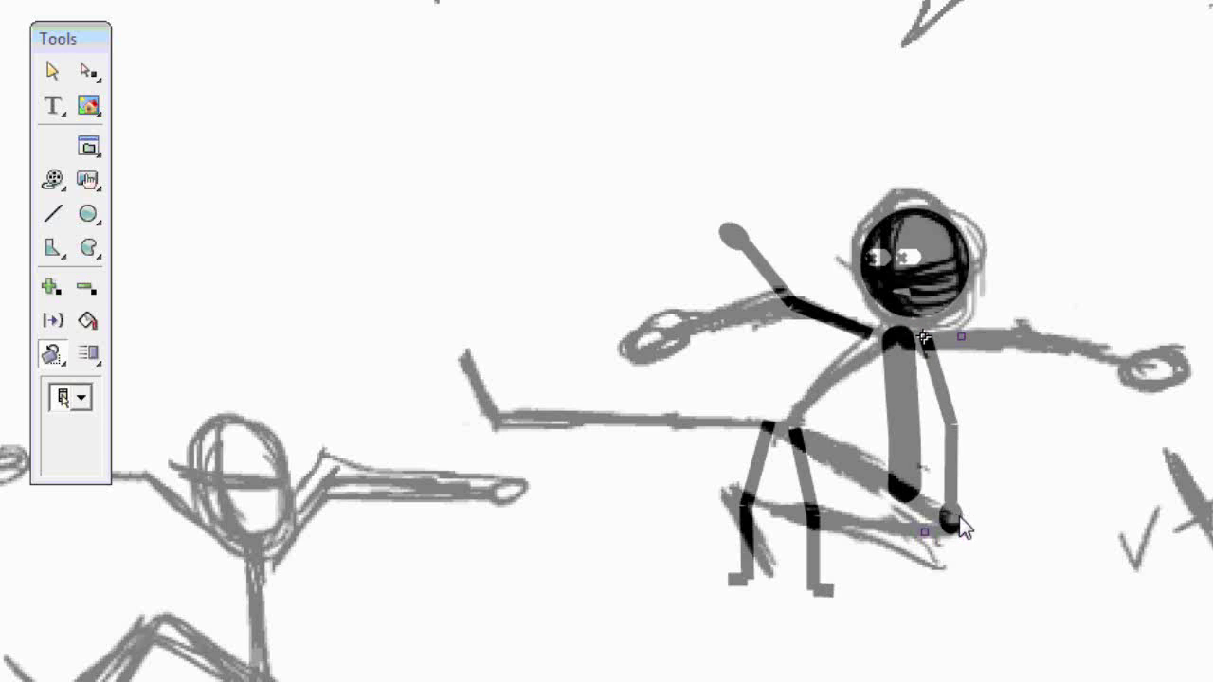
mouse_move(958, 523)
left_mouse_down()
mouse_move(1072, 426)
mouse_move(1087, 357)
left_mouse_up()
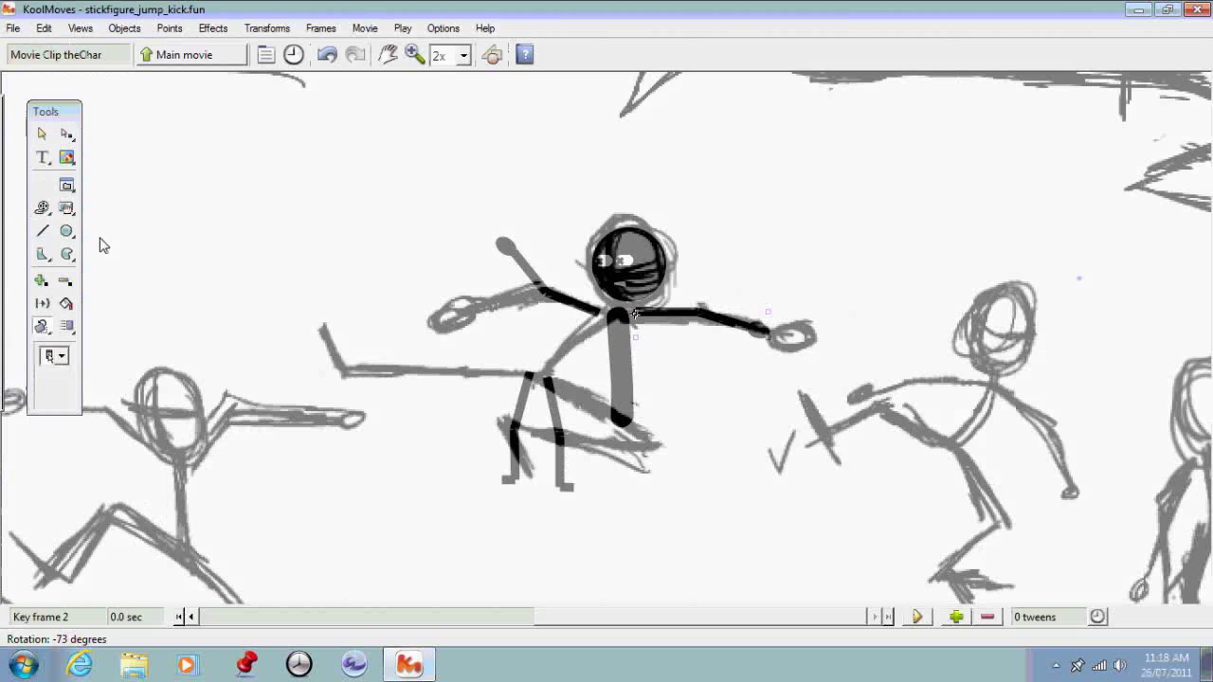
left_click(41, 133)
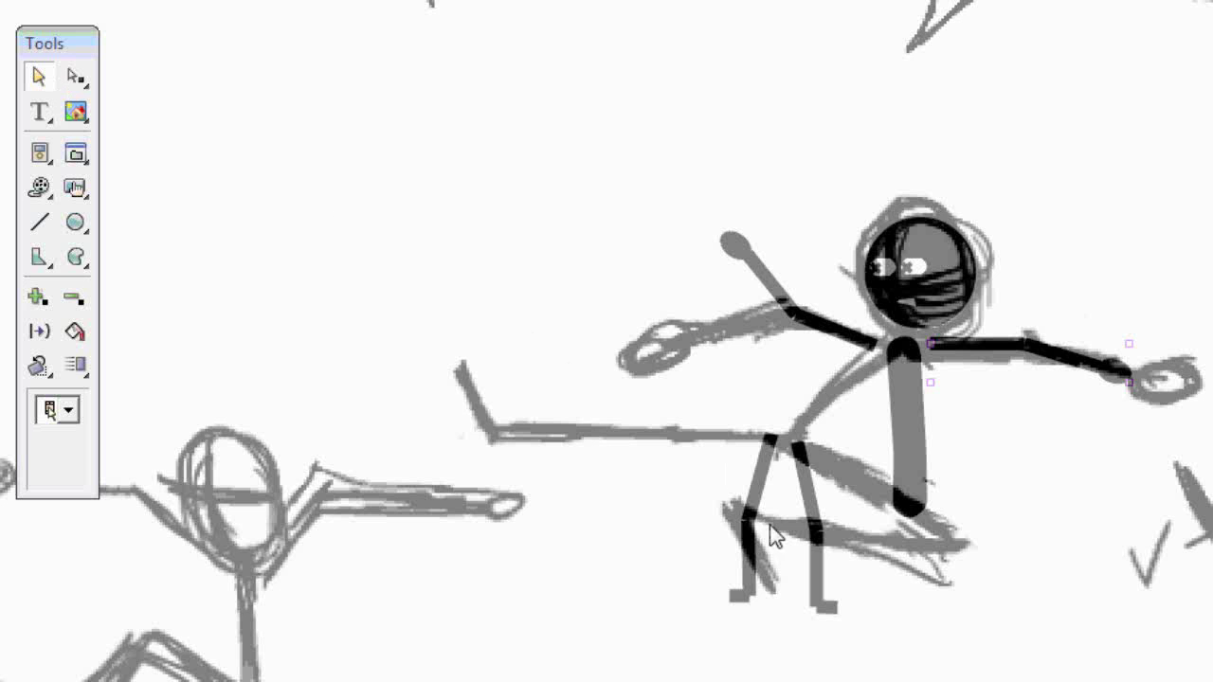
left_click(752, 518)
Bend the legs so one lower leg kicks out left and the other trails right
left_click(40, 365)
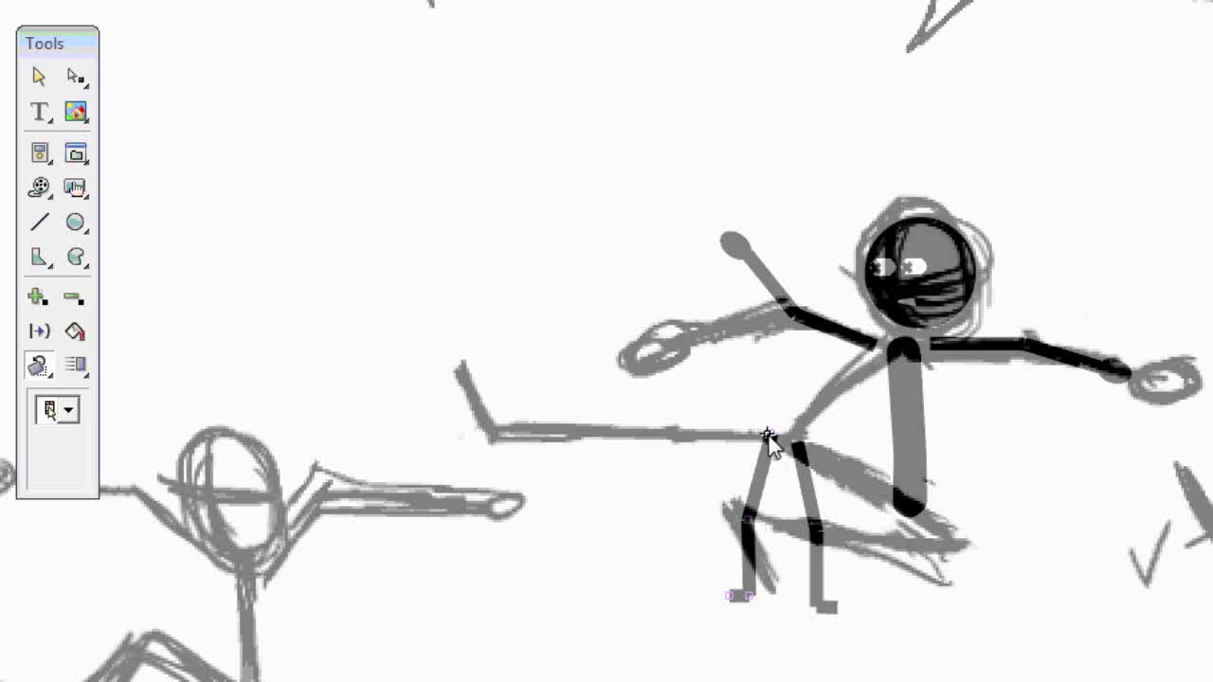
left_click_drag(754, 602, 625, 455)
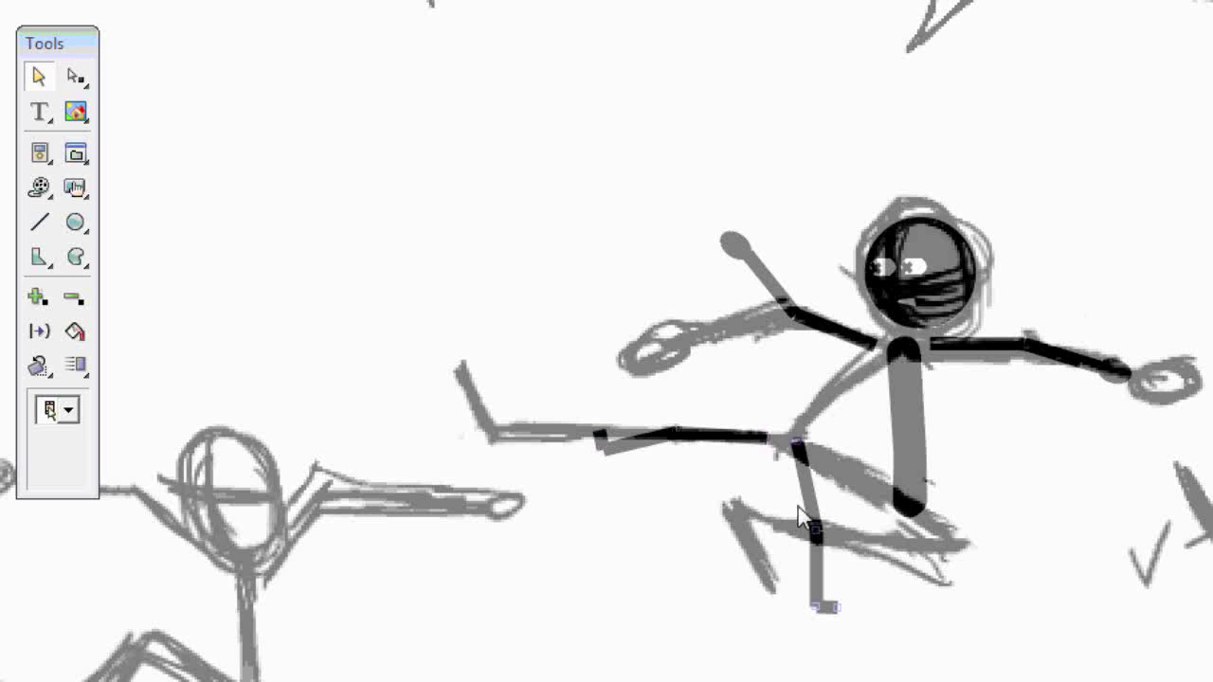
left_click(38, 365)
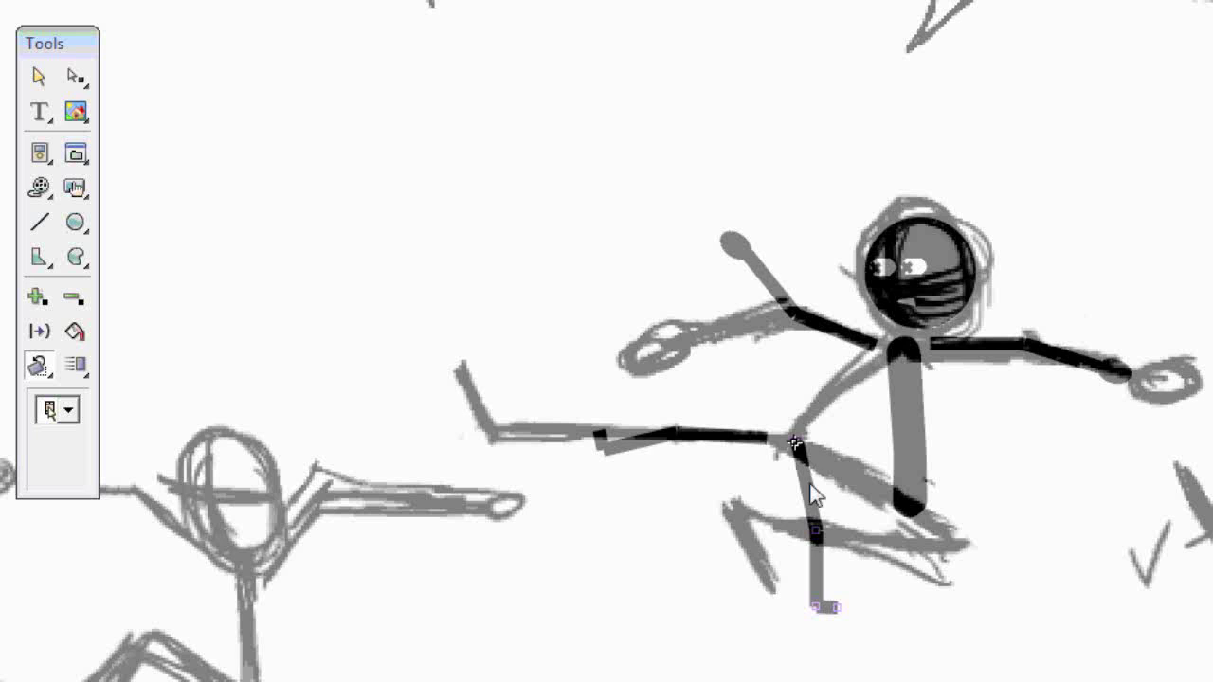
left_click_drag(823, 588, 853, 588)
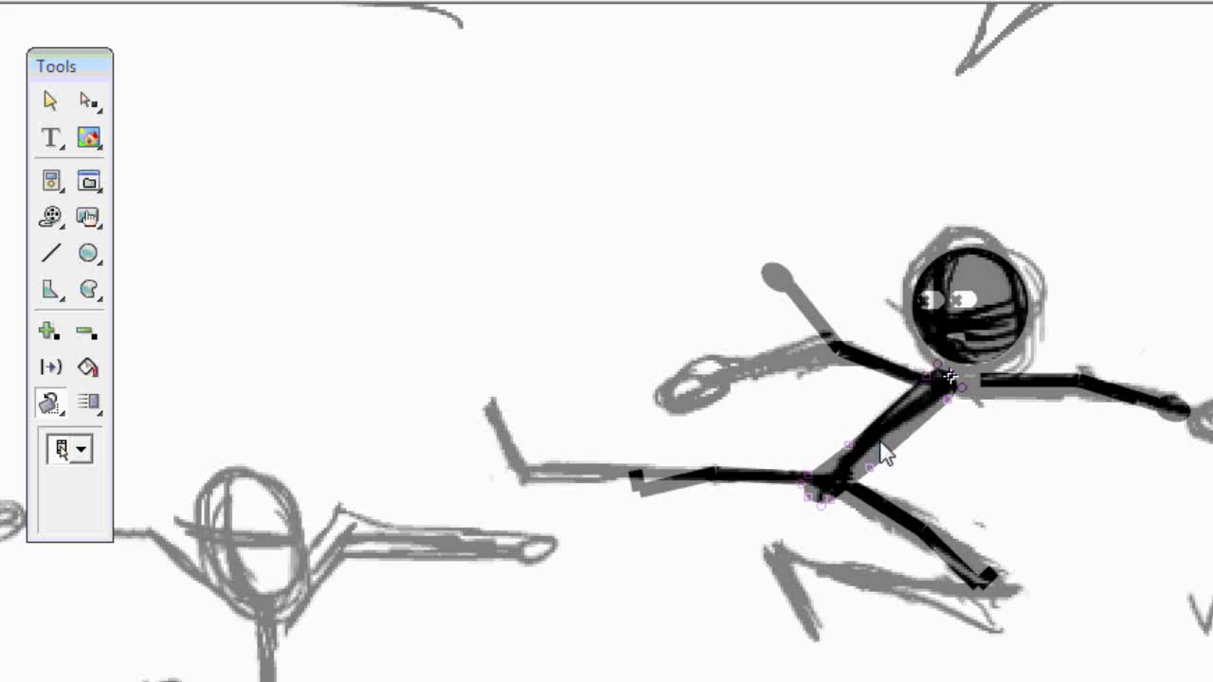
Rotate the torso at the hip so it leans diagonally along the sketched body
left_click(640, 484)
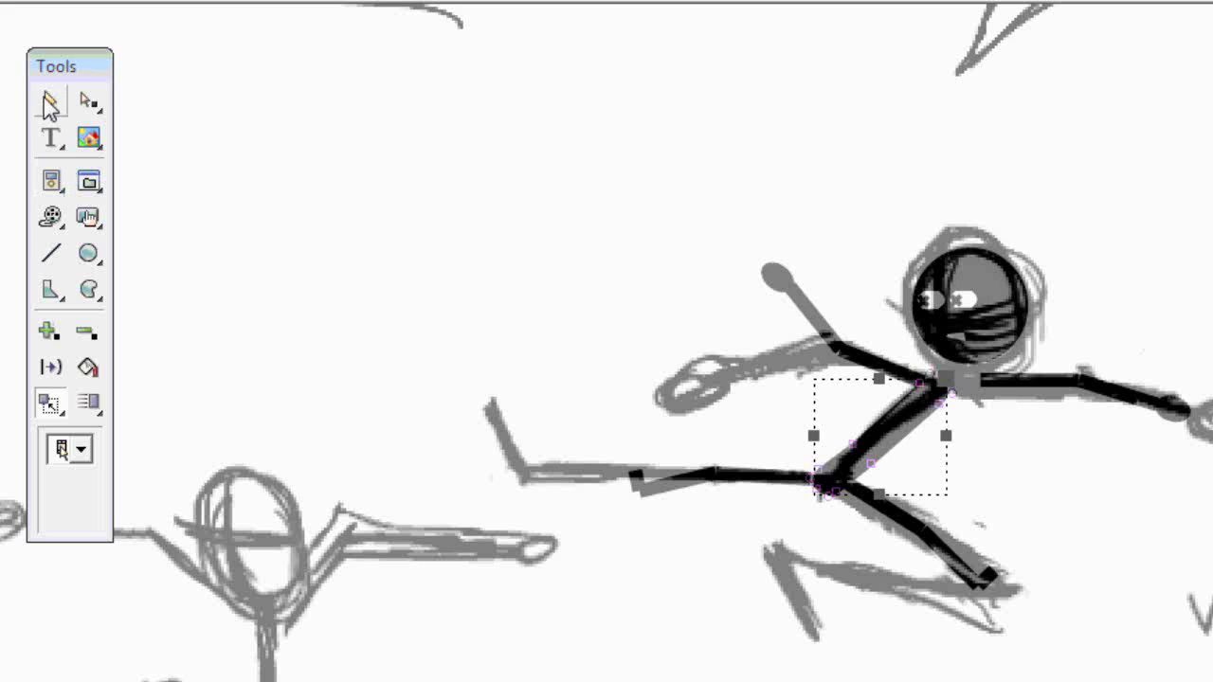
left_click(67, 106)
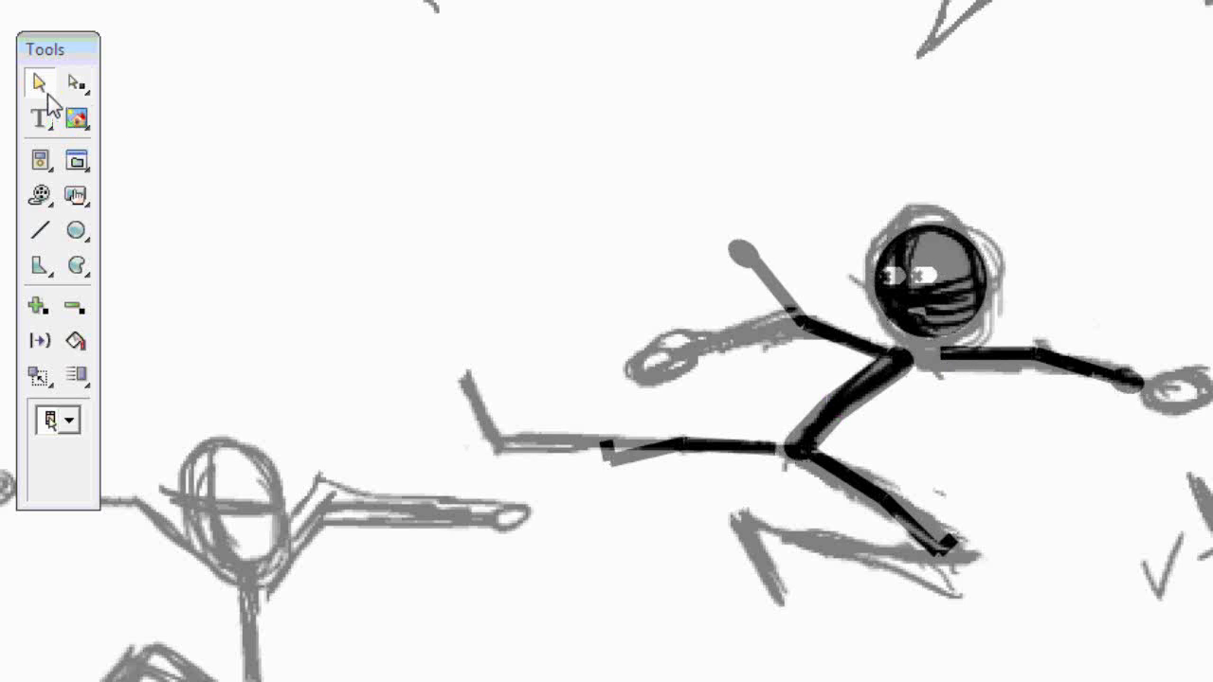
Nudge the right-reaching arm slightly down-left toward the shoulder, then select the head
left_click(1004, 361)
left_click_drag(1004, 361, 986, 366)
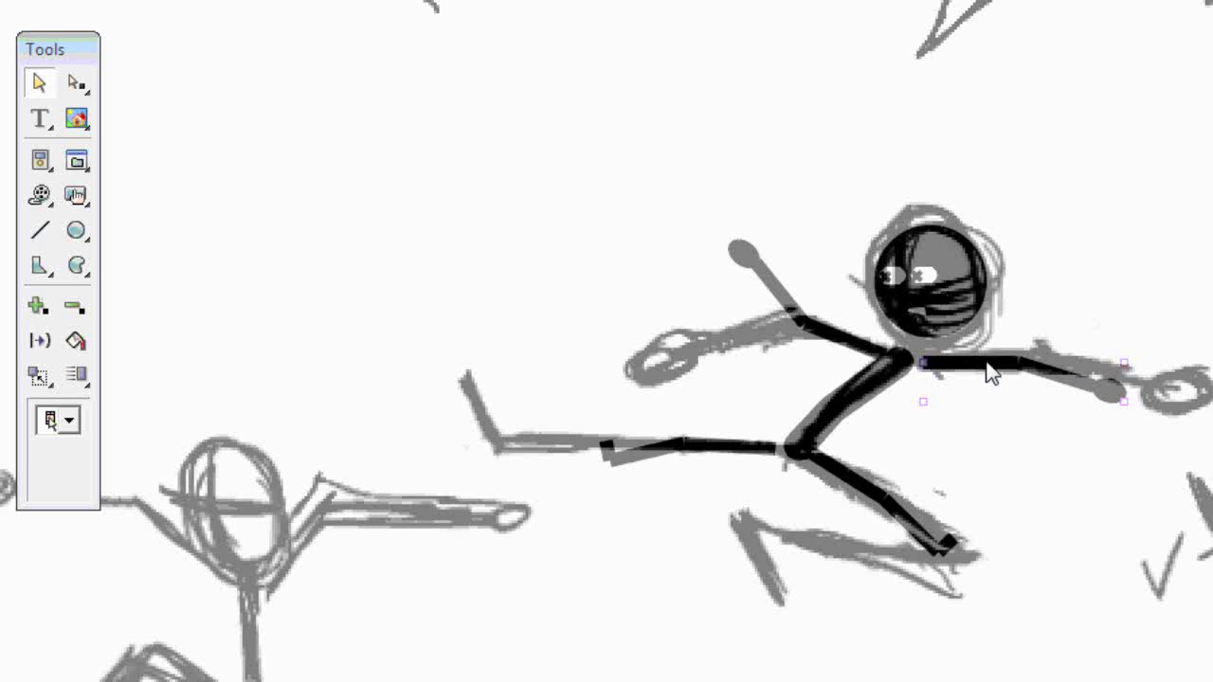
left_click(963, 282)
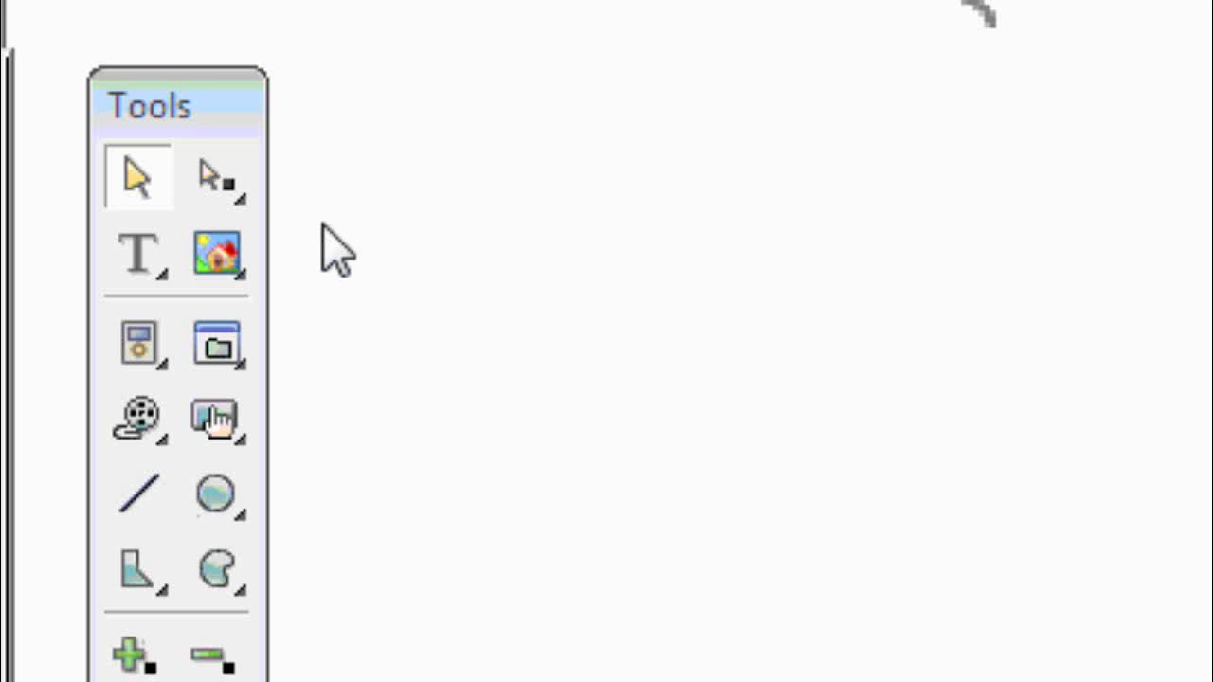
Drag the far hand's anchor points out so the arm reaches the sketched hand
left_click(220, 182)
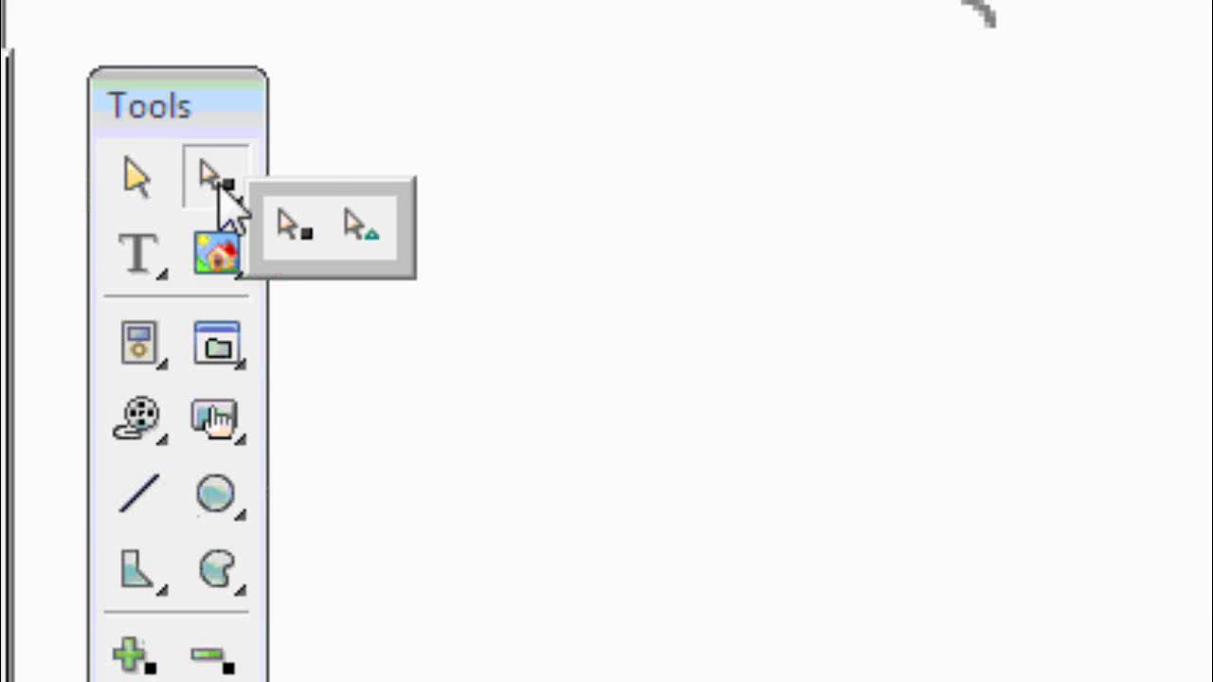
left_click(288, 225)
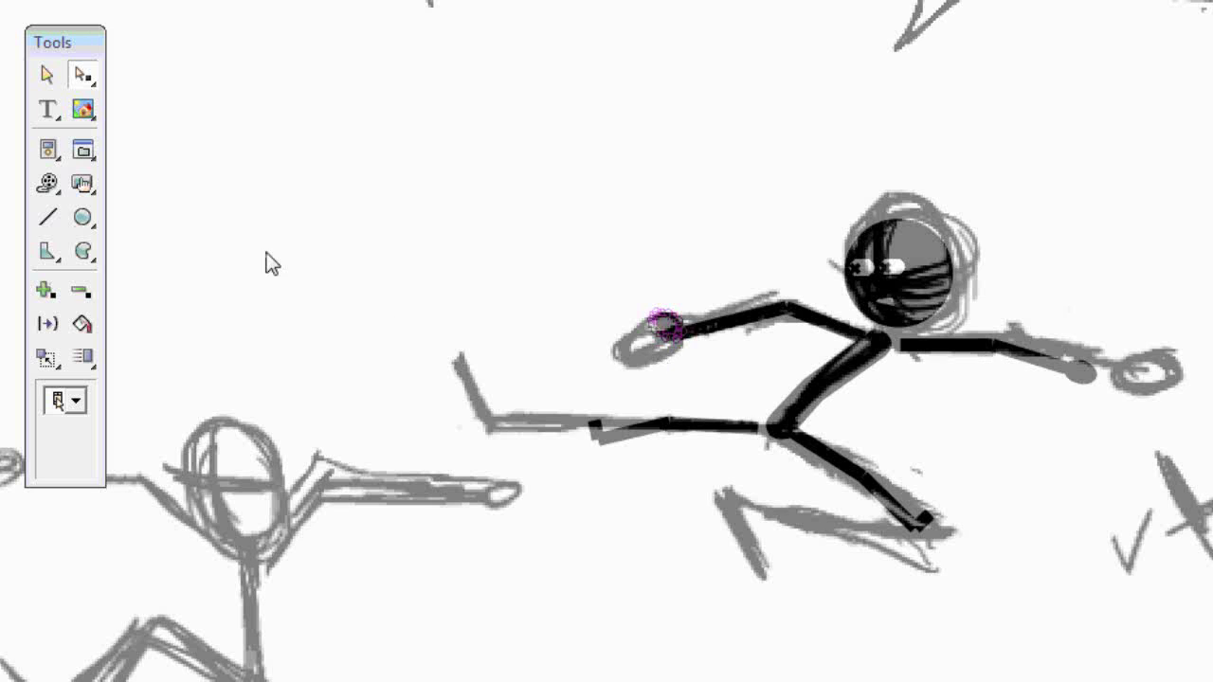
left_click(50, 82)
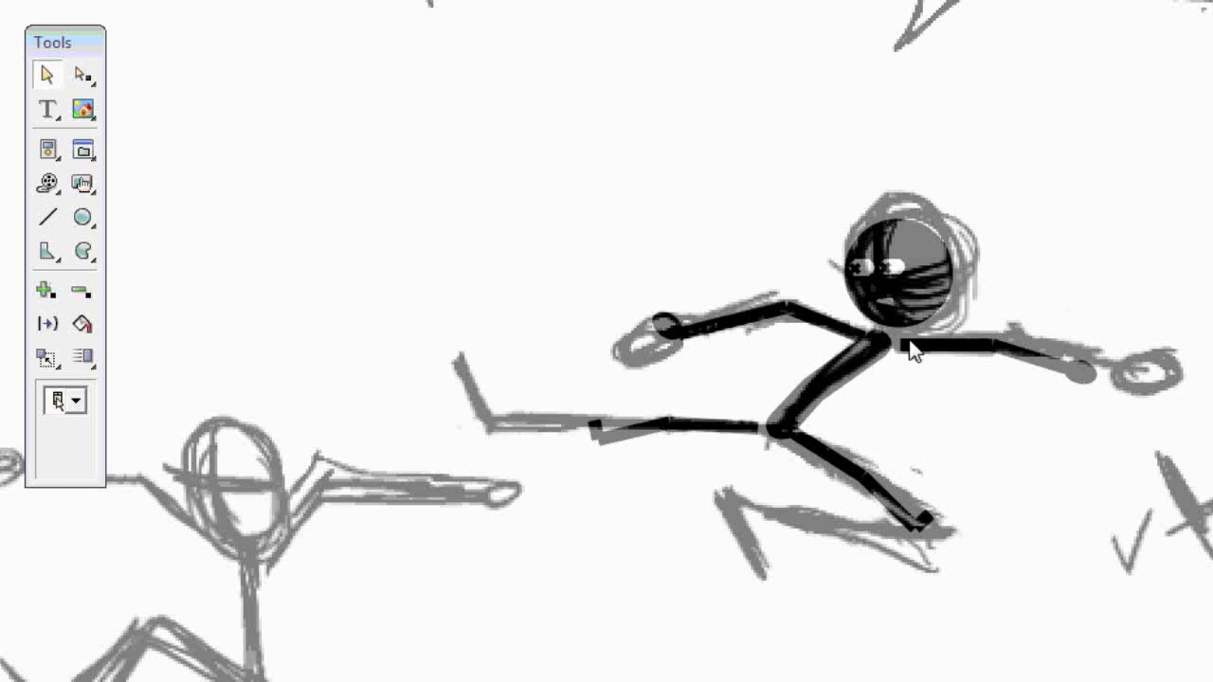
left_click(85, 76)
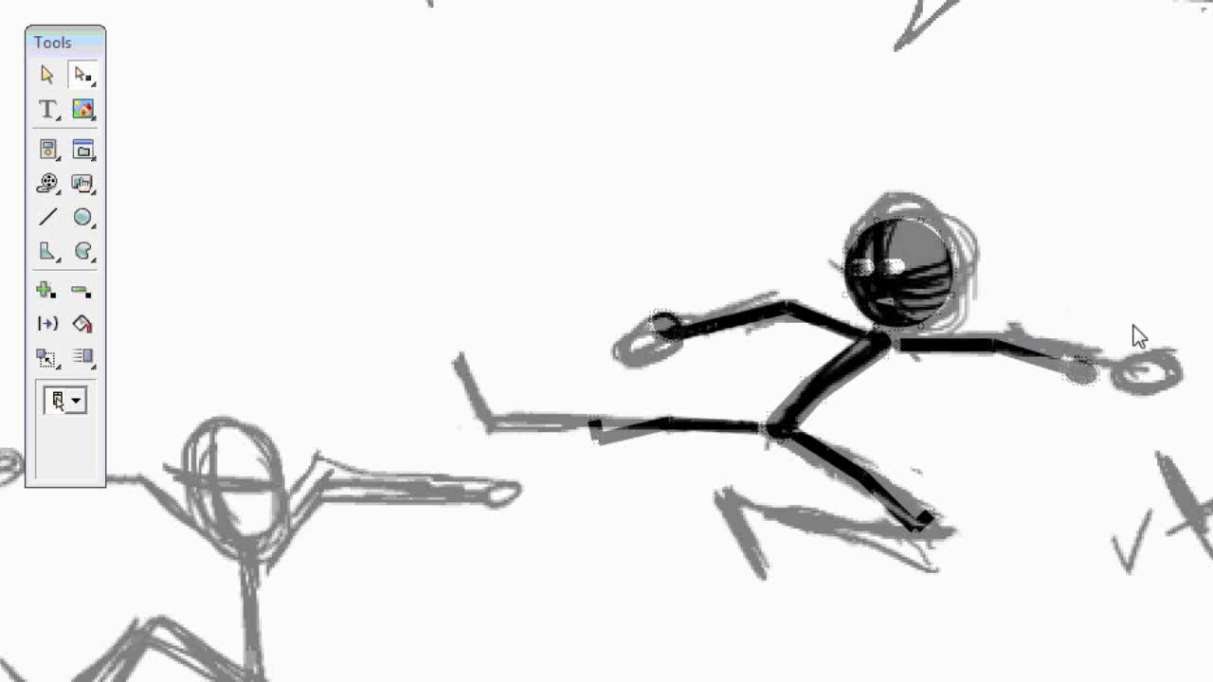
left_click_drag(1131, 323, 1057, 434)
left_click_drag(1082, 381, 1131, 379)
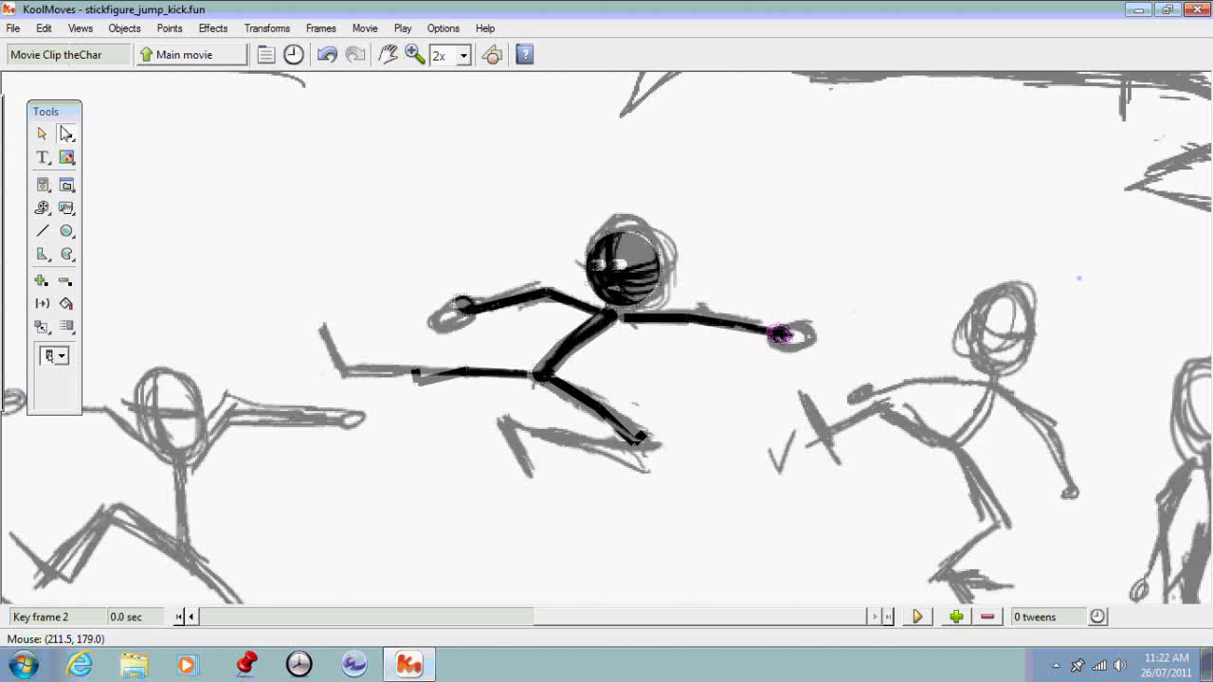
Stretch the black kicking leg so its foot reaches the sketched foot on the left
left_click(67, 135)
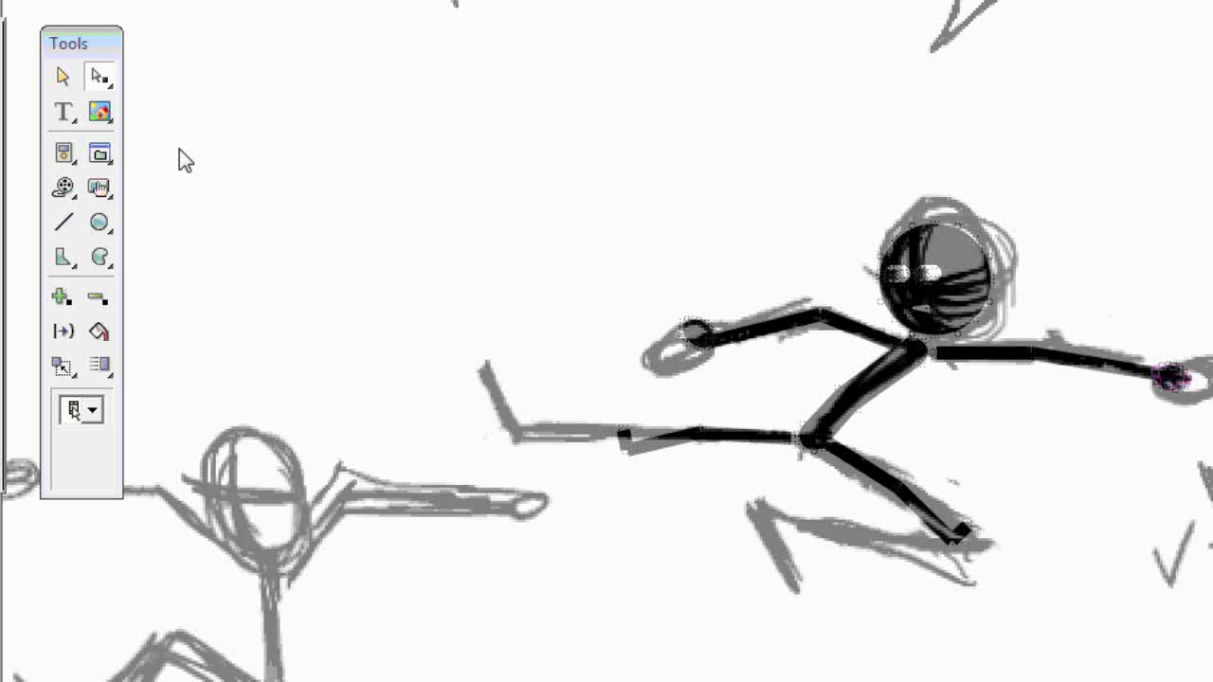
left_click(69, 74)
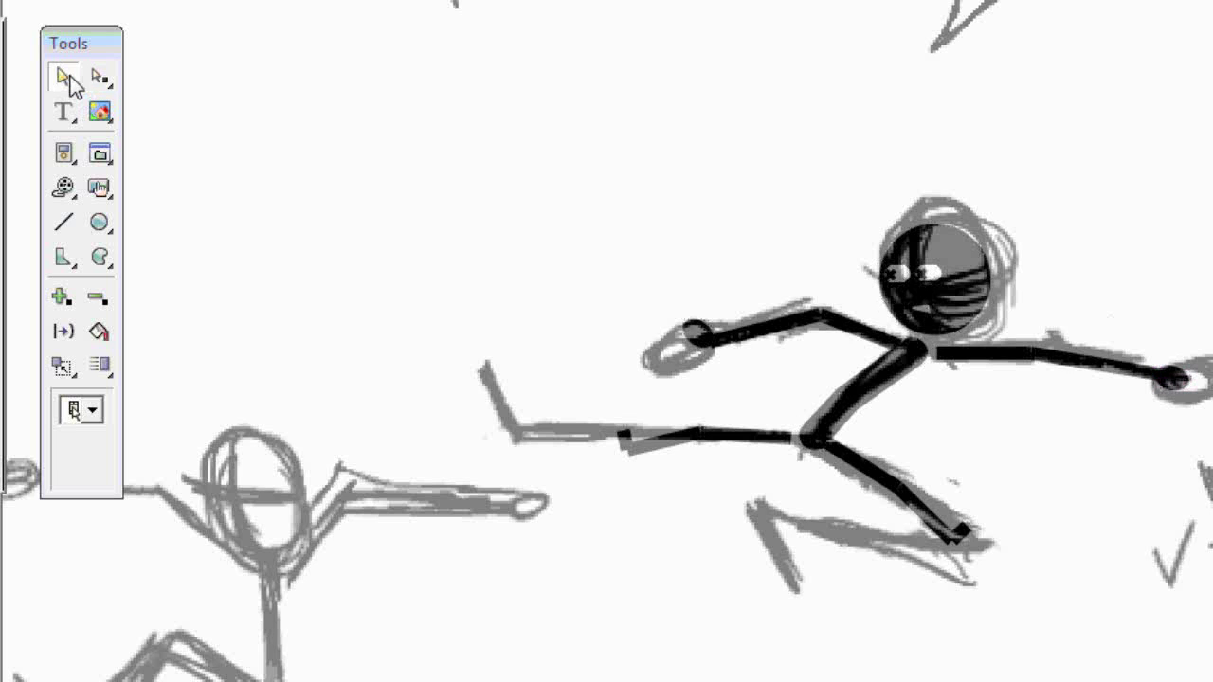
left_click(677, 439)
left_click(100, 78)
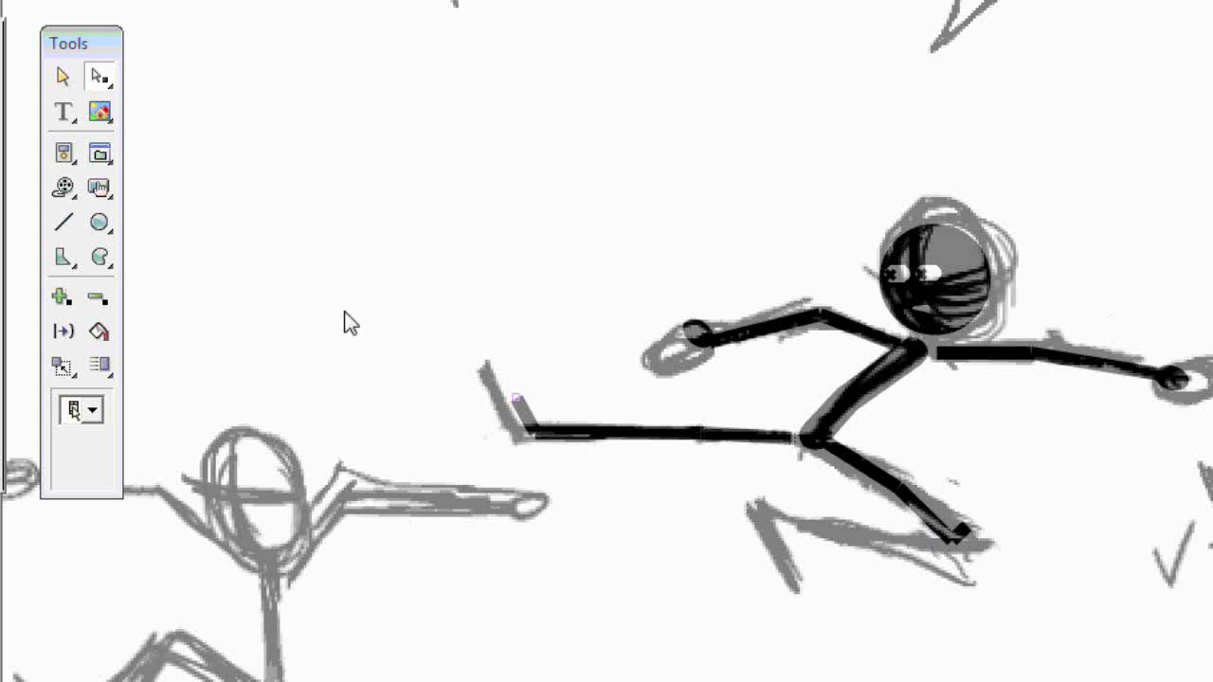
Fold the back leg's lower stroke toward its sketched foot by moving its end anchor point
left_click(72, 81)
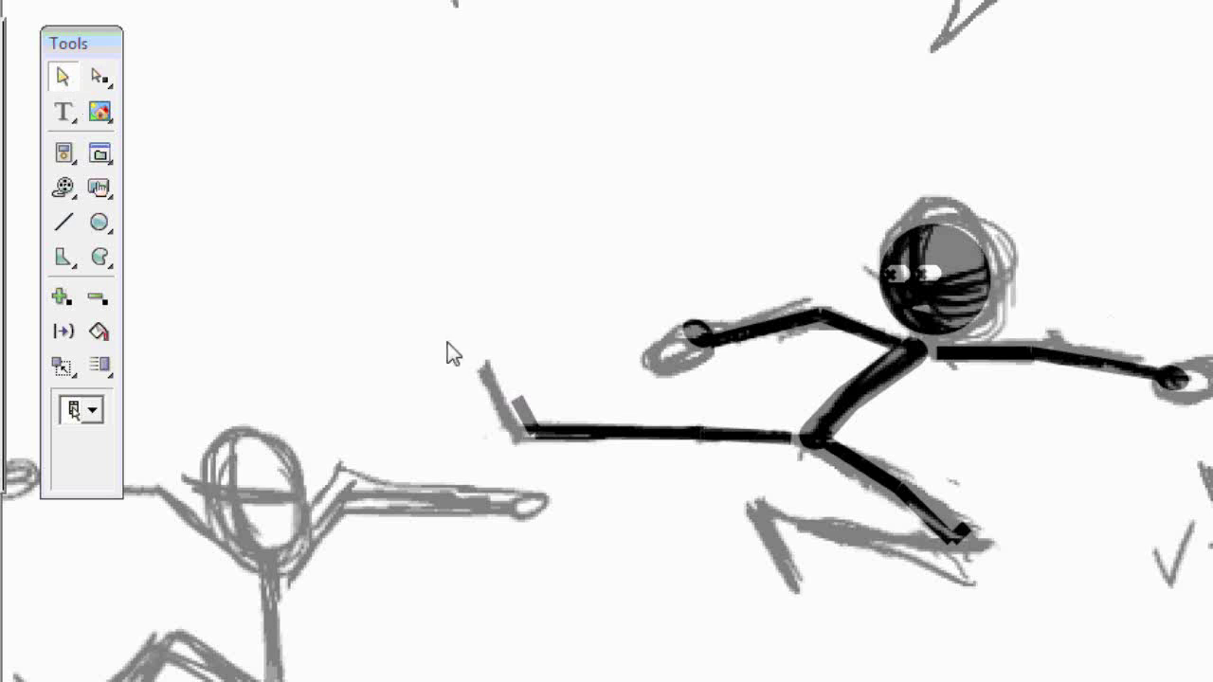
left_click(882, 483)
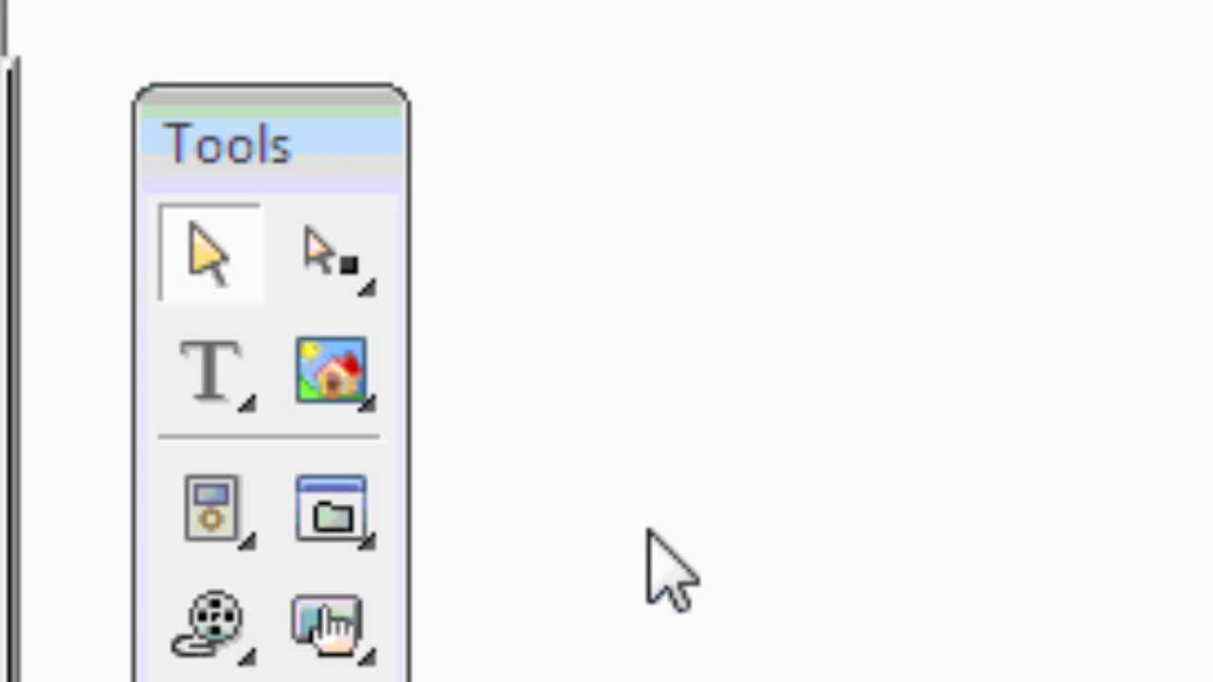
left_click(332, 252)
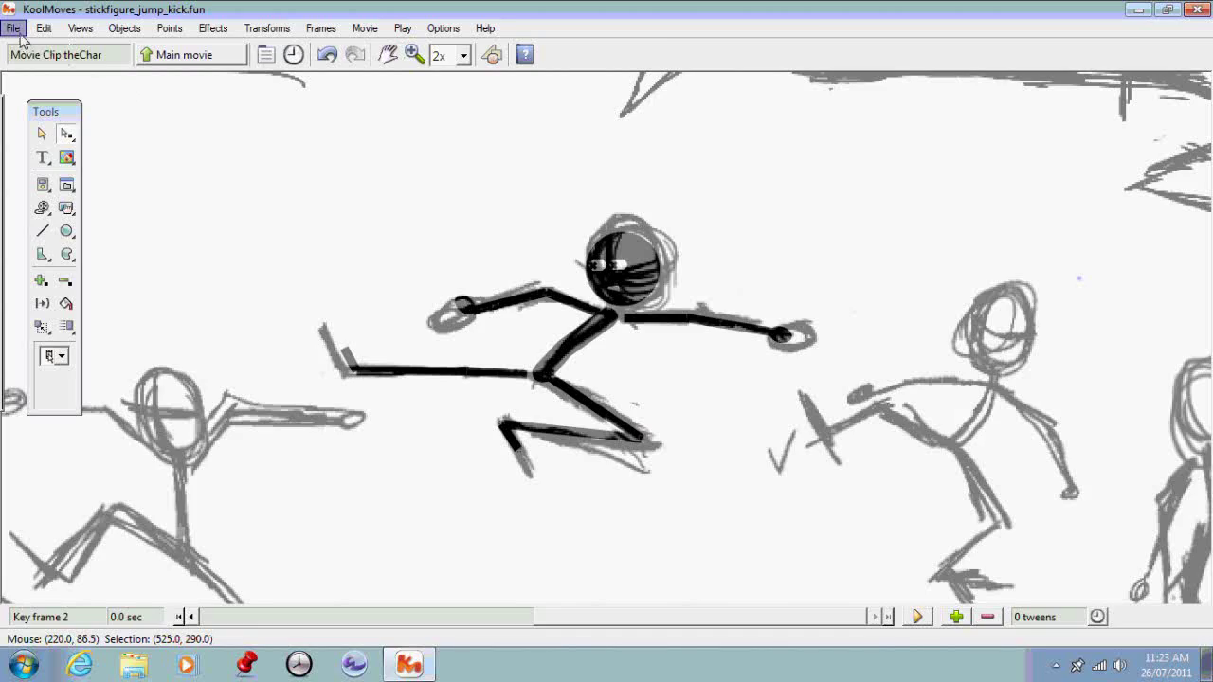
Turn off Display Image under File > Trace Image to hide the grey sketch
left_click(15, 27)
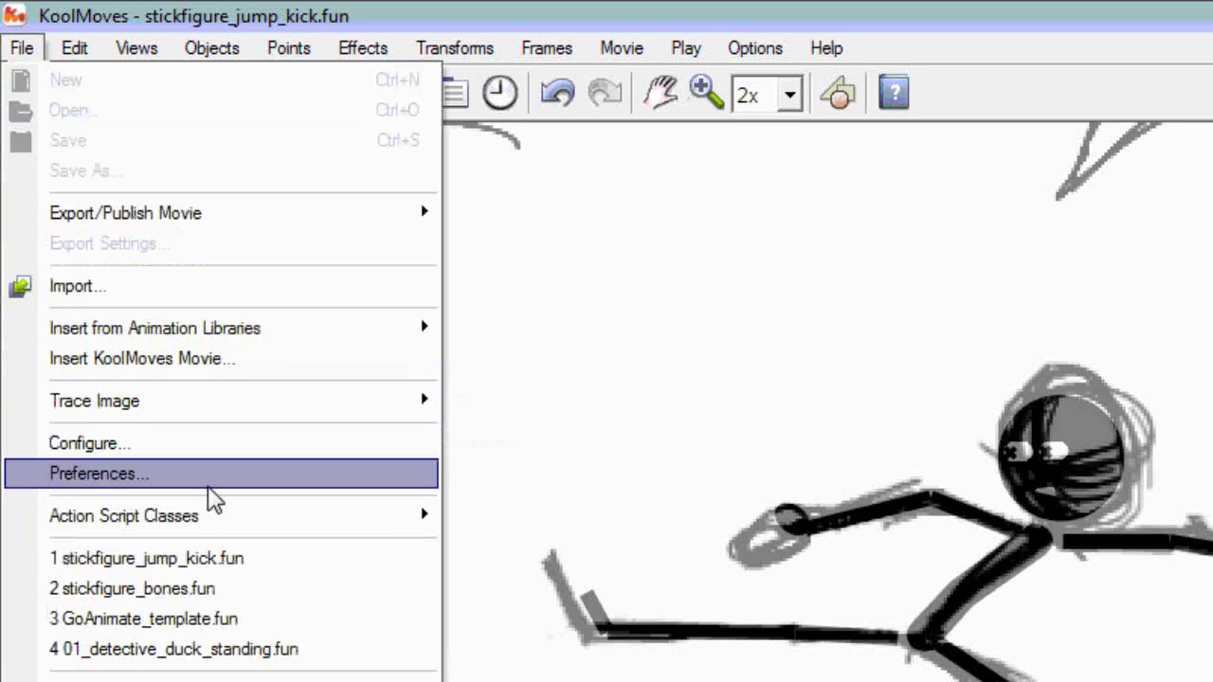
mouse_move(236, 401)
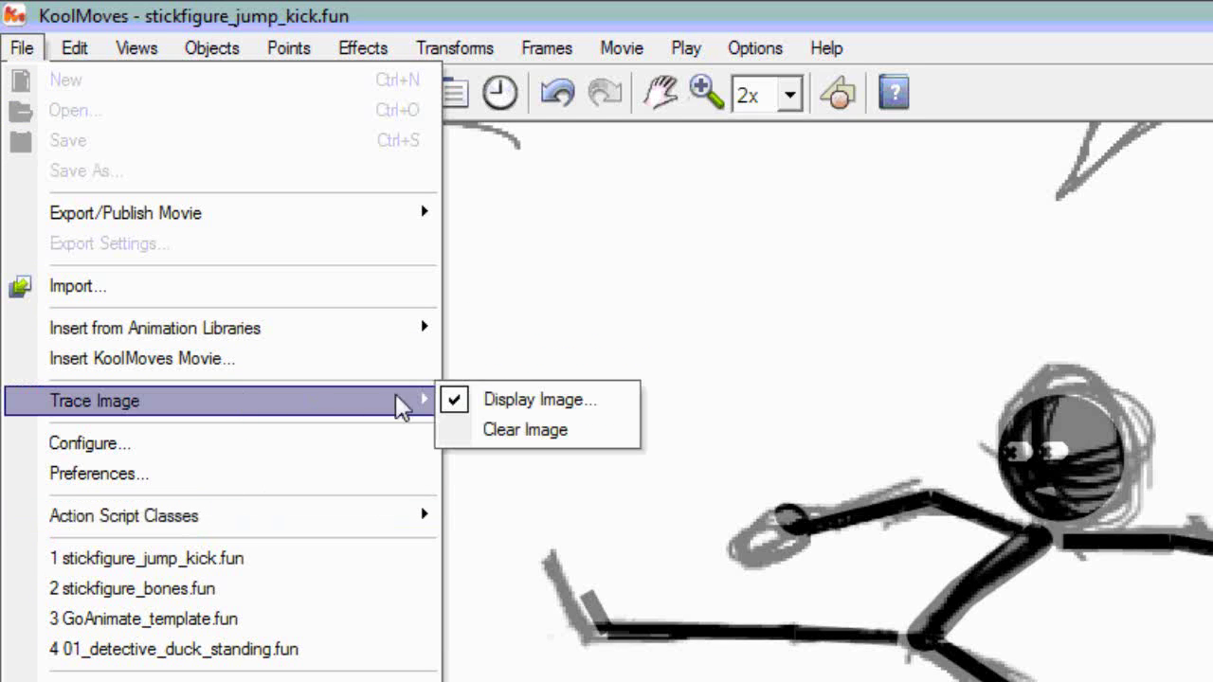
left_click(538, 404)
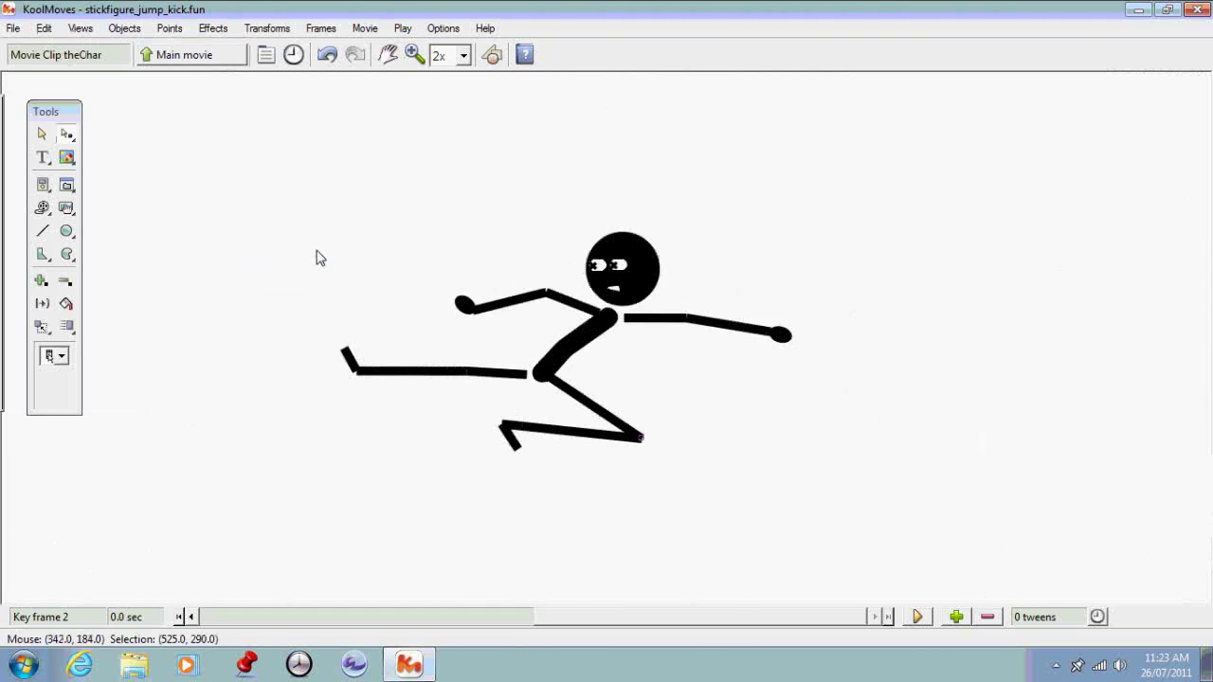